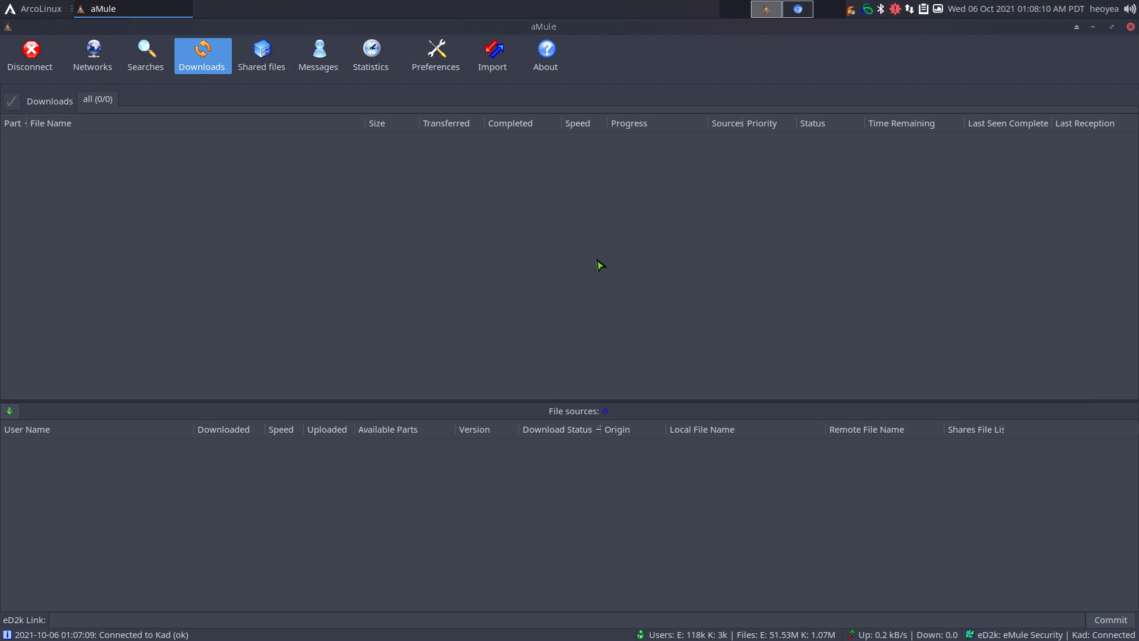
Check the port settings in aMule's connection preferences against the router's UPnP portmap table in the browser, and return to aMule.
{"action": "left_click", "coordinate": [442, 70]}
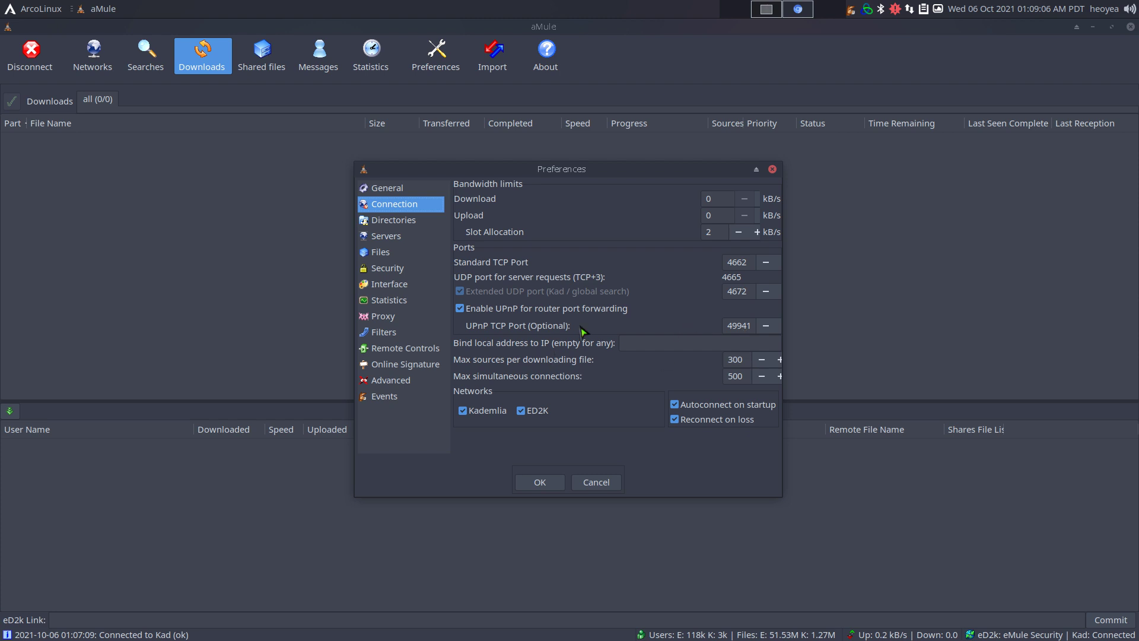
{"action": "left_click", "coordinate": [802, 10]}
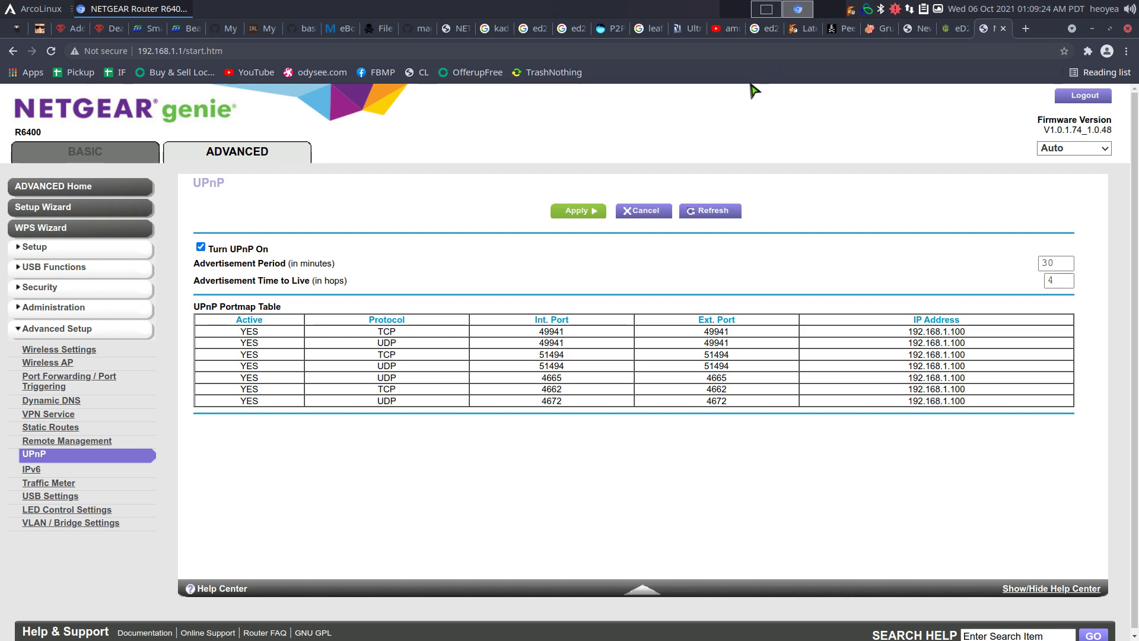
{"action": "left_click", "coordinate": [766, 9]}
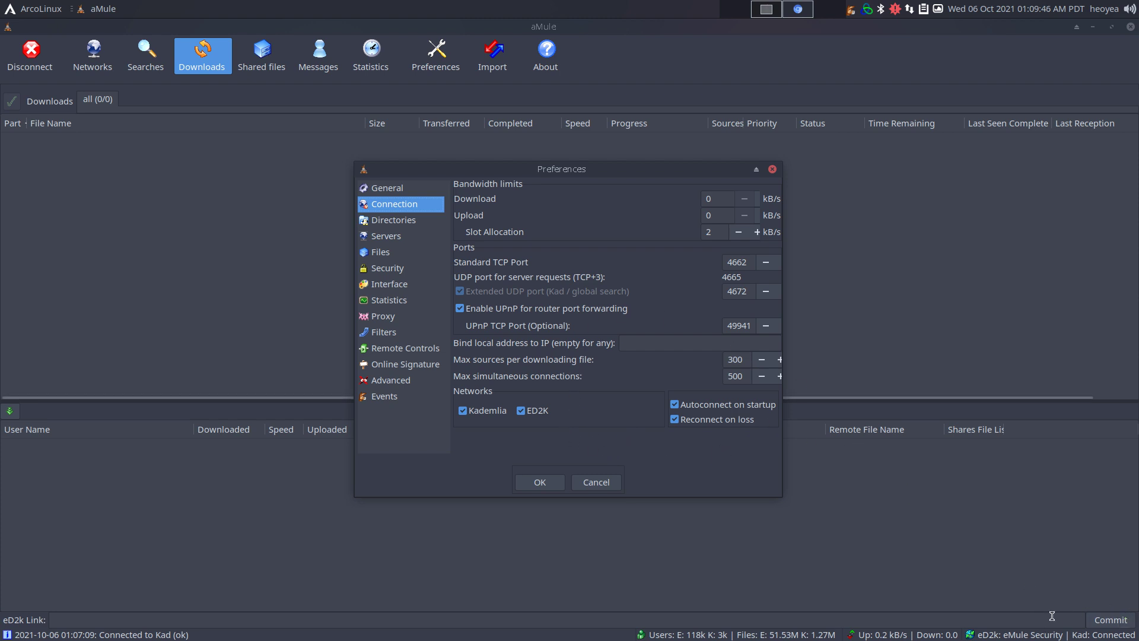
Review the nickname in the general preferences and the completed and temporary download folder paths in the directory preferences.
{"action": "left_click", "coordinate": [389, 189]}
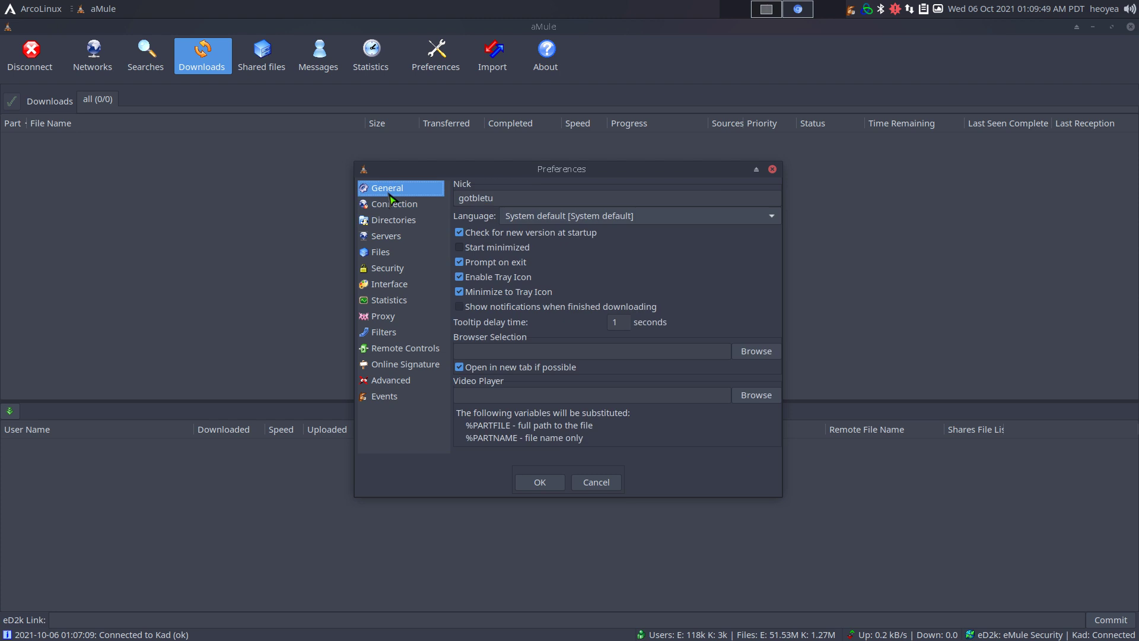
{"action": "left_click", "coordinate": [524, 200]}
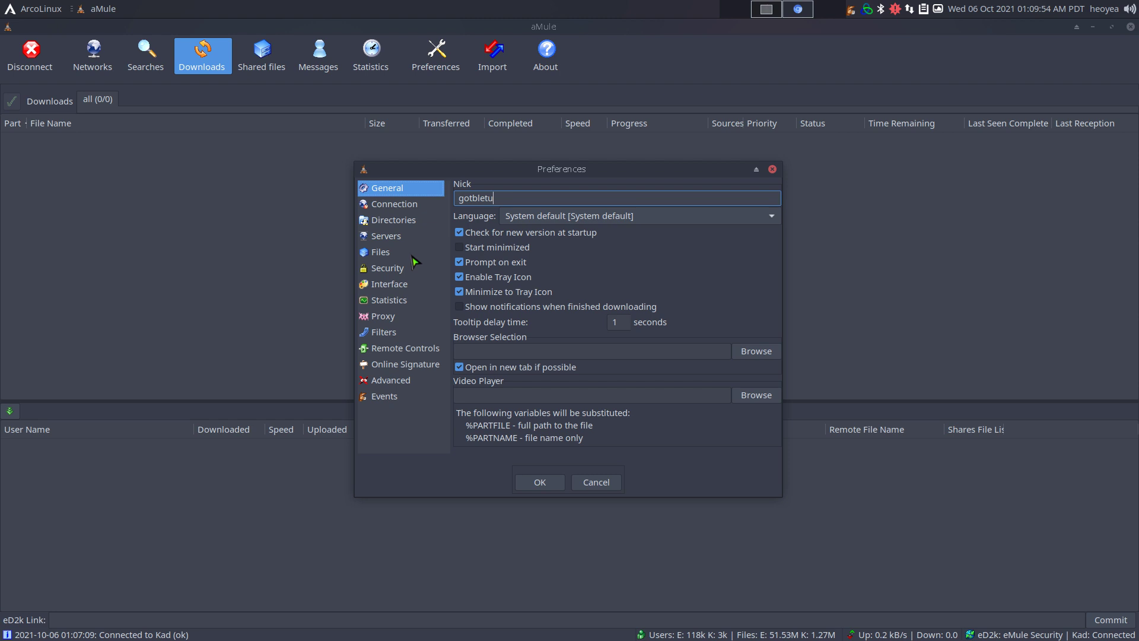
{"action": "left_click", "coordinate": [405, 227]}
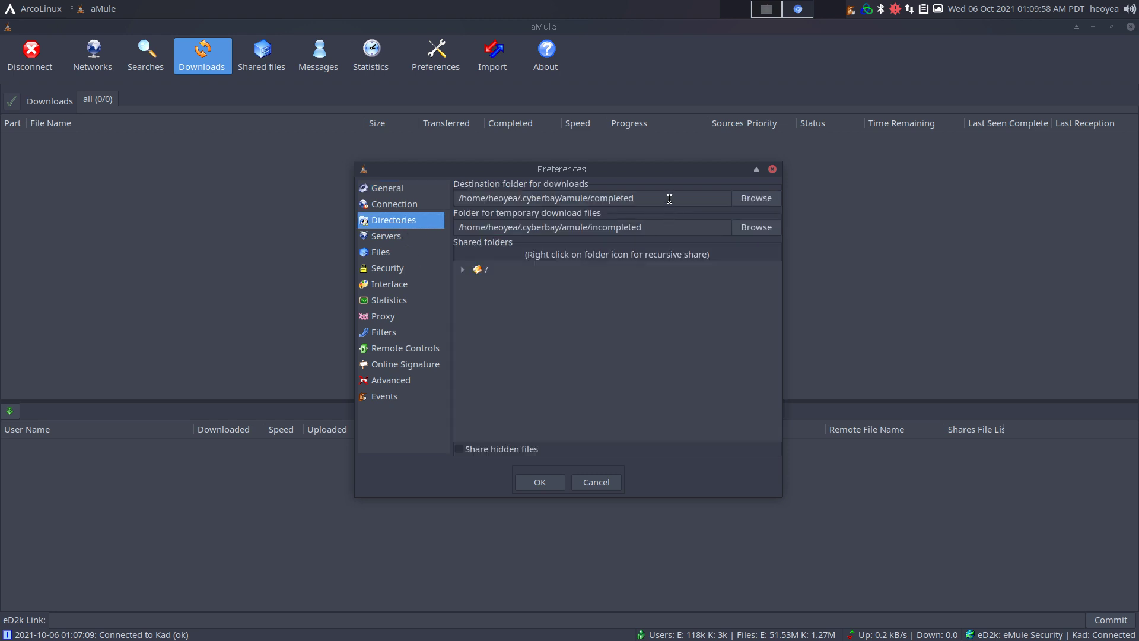
{"action": "left_click_drag", "start_coordinate": [665, 195], "coordinate": [437, 185]}
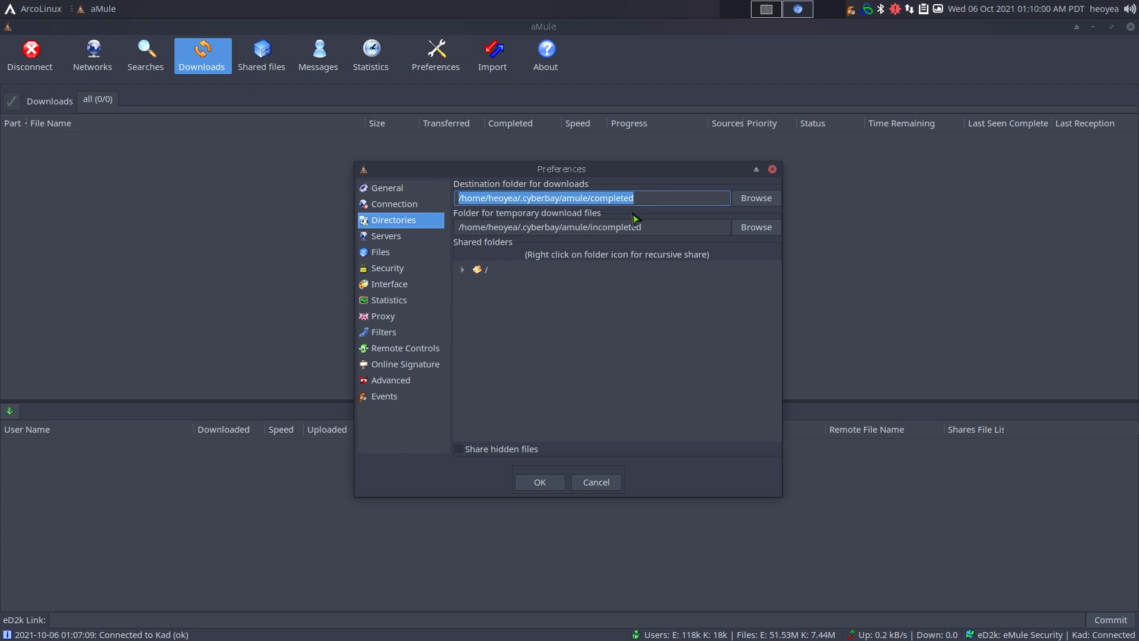
{"action": "left_click", "coordinate": [645, 199]}
{"action": "left_click_drag", "start_coordinate": [650, 234], "coordinate": [405, 226]}
{"action": "left_click", "coordinate": [657, 229]}
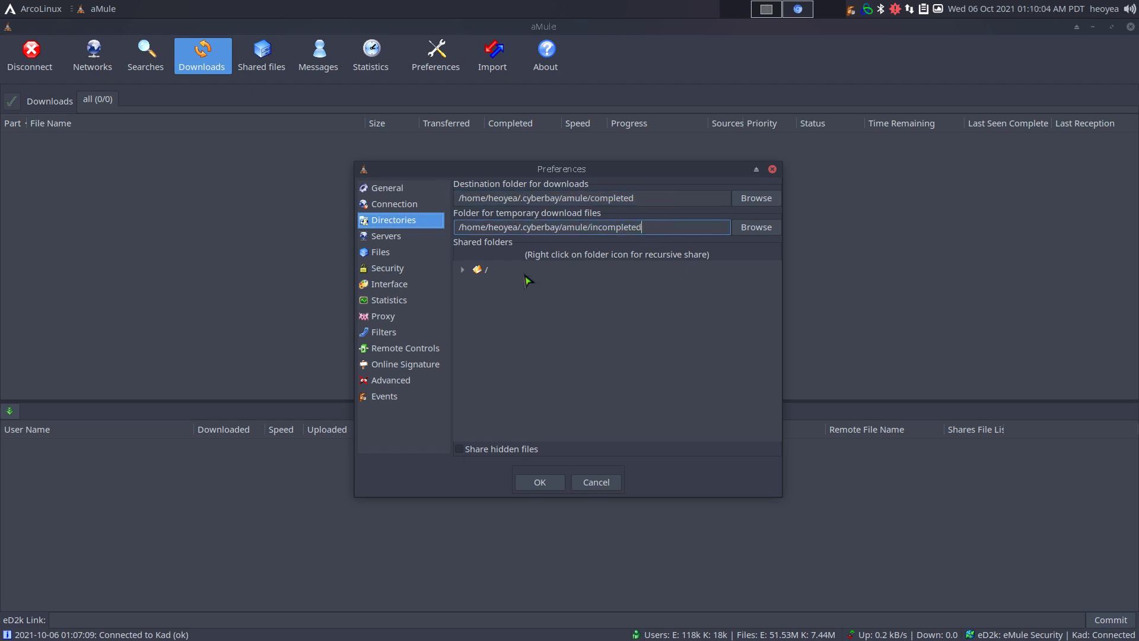
Expand the root of the shared folders tree and look inside the lib folder, collapsing lib again.
{"action": "left_click", "coordinate": [463, 270]}
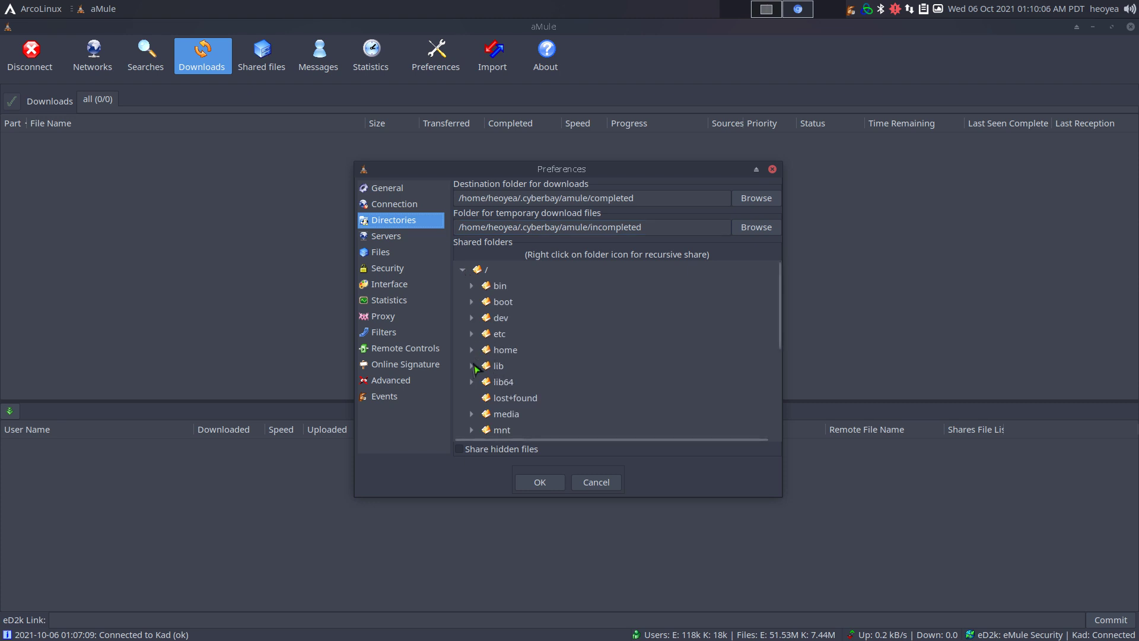
{"action": "left_click", "coordinate": [472, 393]}
{"action": "left_click", "coordinate": [475, 371]}
{"action": "left_click", "coordinate": [472, 366]}
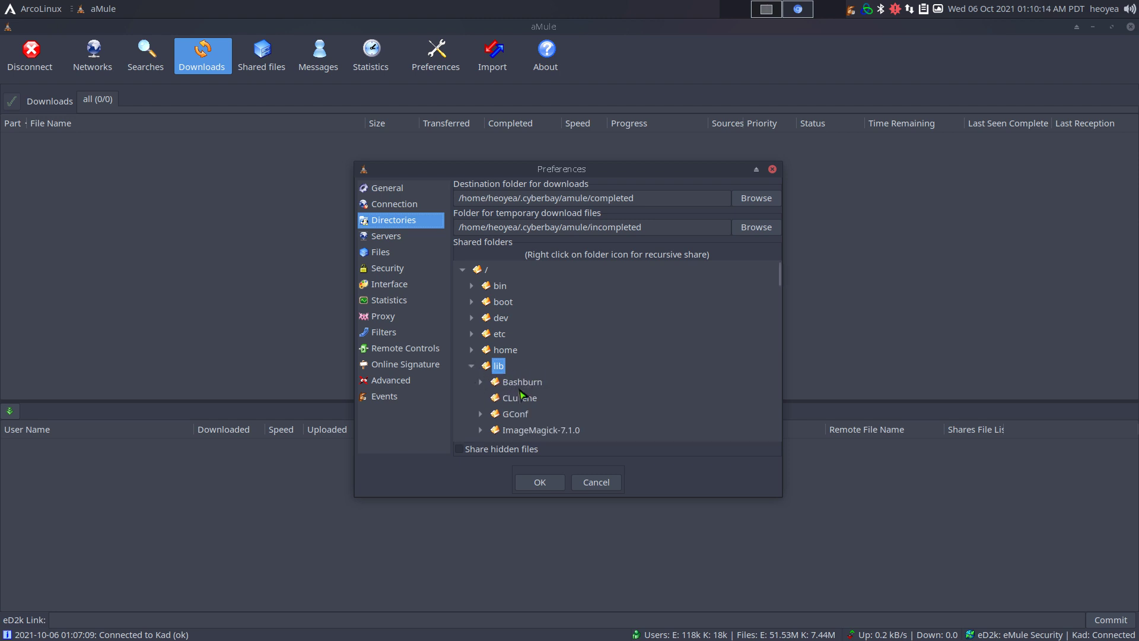
{"action": "left_click", "coordinate": [471, 366]}
Review the Servers, Files and Security preferences, and close the preferences without saving.
{"action": "left_click", "coordinate": [416, 238]}
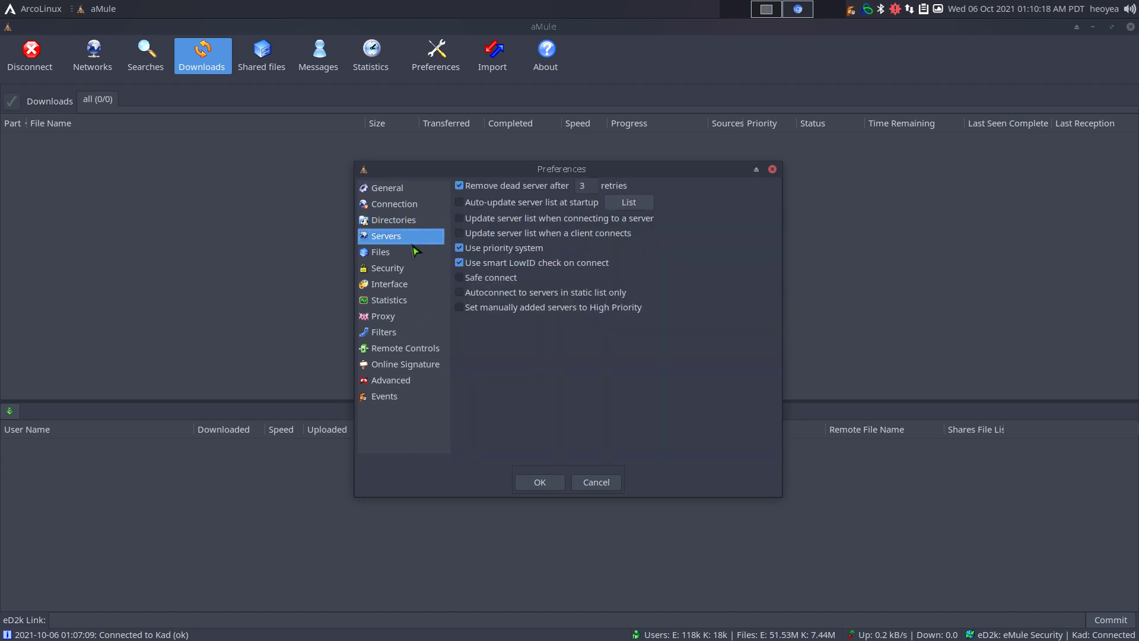
{"action": "left_click", "coordinate": [414, 251]}
{"action": "left_click", "coordinate": [404, 269]}
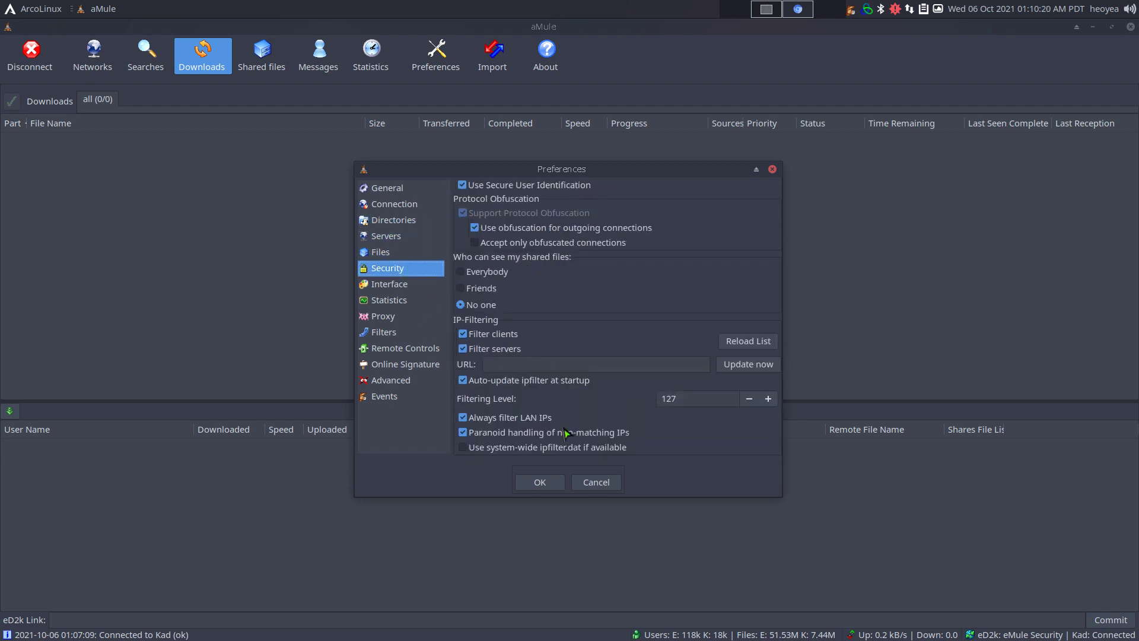
{"action": "left_click", "coordinate": [605, 489]}
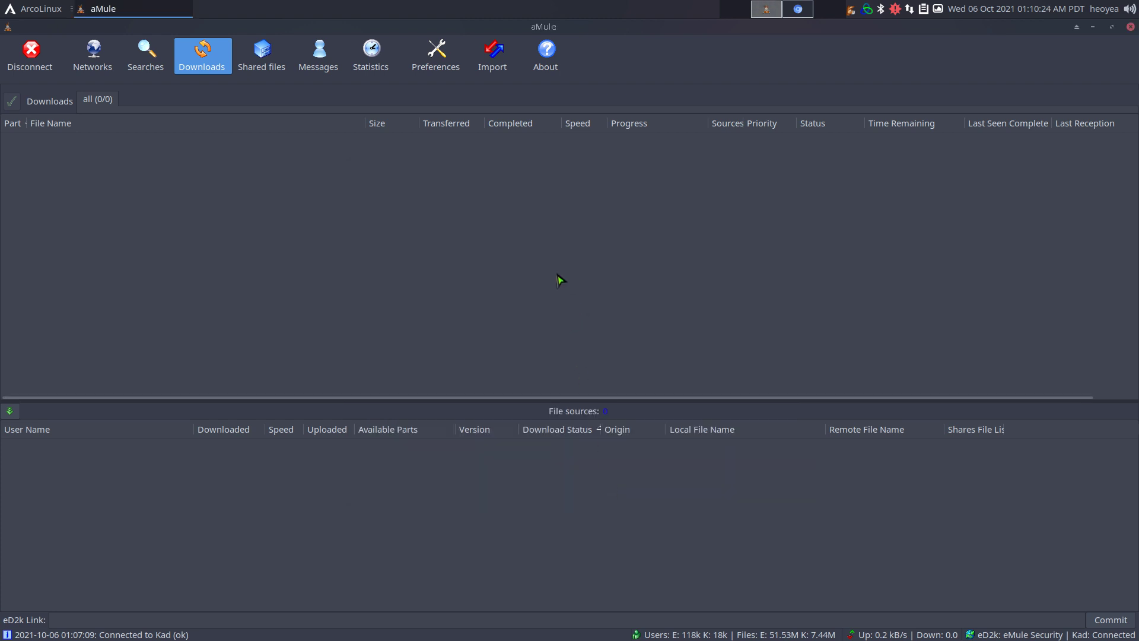
Display the ED2K server list, enlarge it over the log to show every server, and examine the eMule Security entry.
{"action": "left_click", "coordinate": [95, 62]}
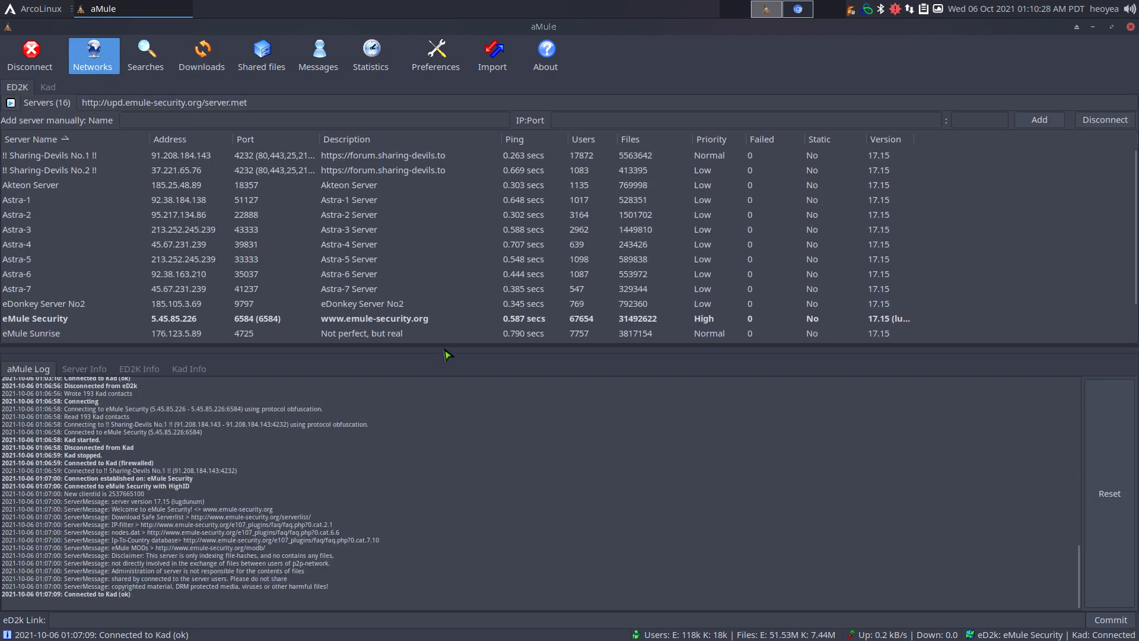
{"action": "left_click_drag", "start_coordinate": [451, 351], "coordinate": [453, 479]}
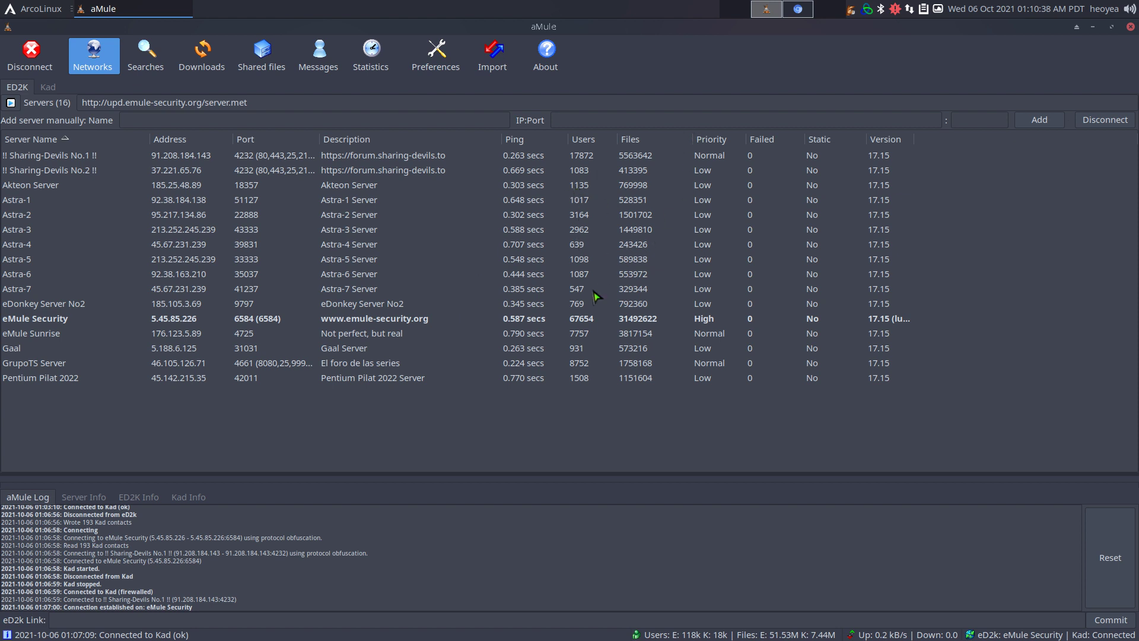
{"action": "left_click", "coordinate": [384, 321]}
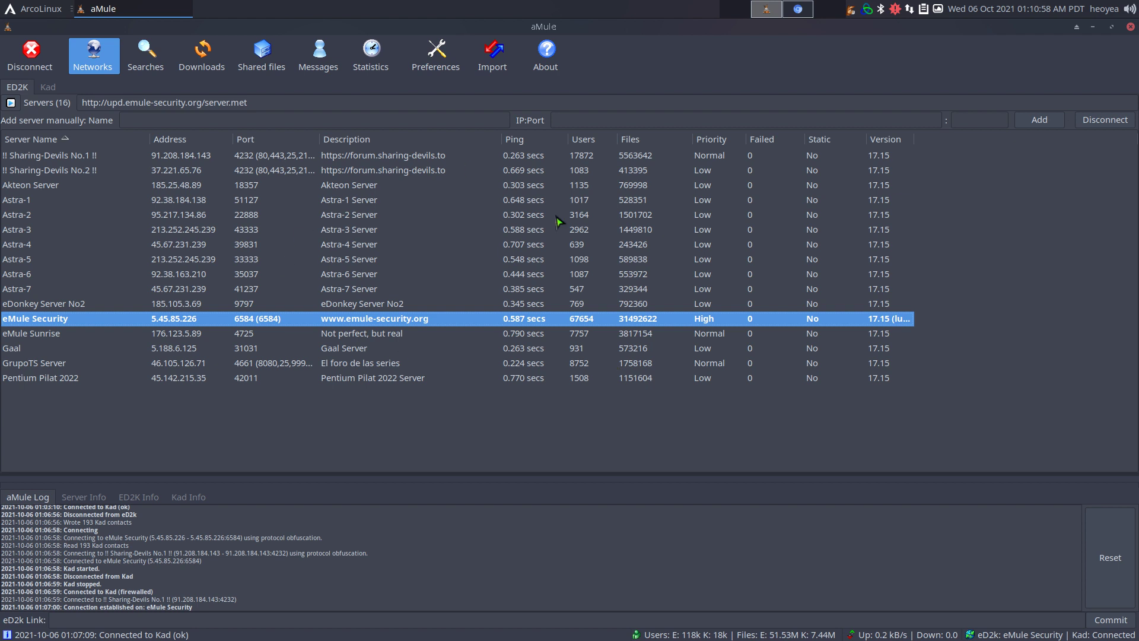
{"action": "left_click", "coordinate": [332, 432]}
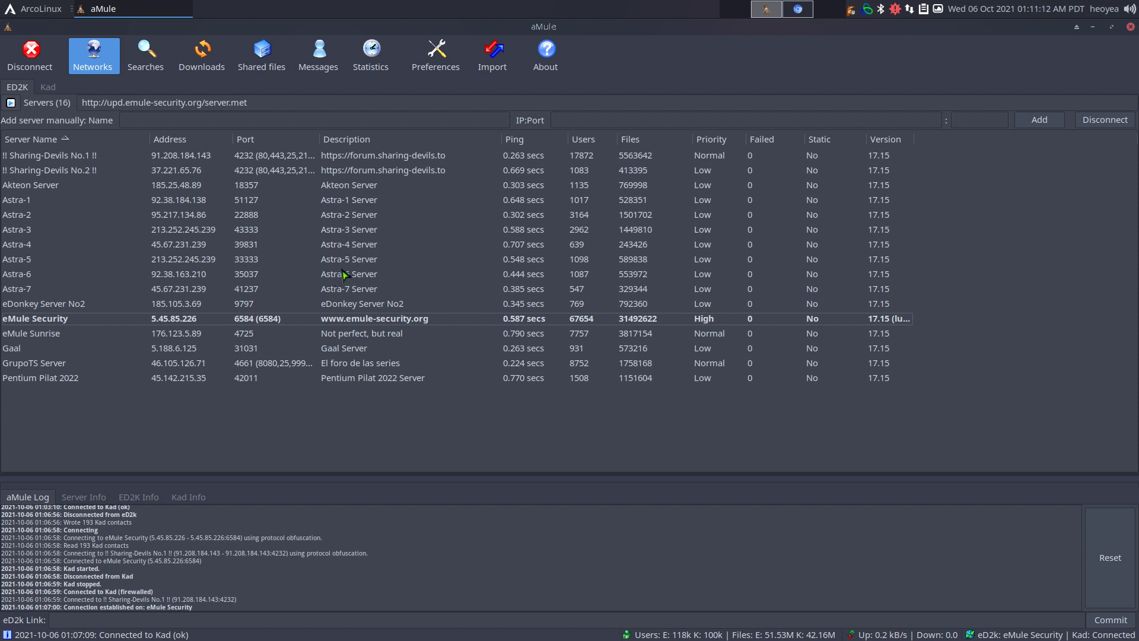
Switch to the browser and examine the eD2k server lists on shortypower.org and youfiles.net.
{"action": "left_click", "coordinate": [798, 9]}
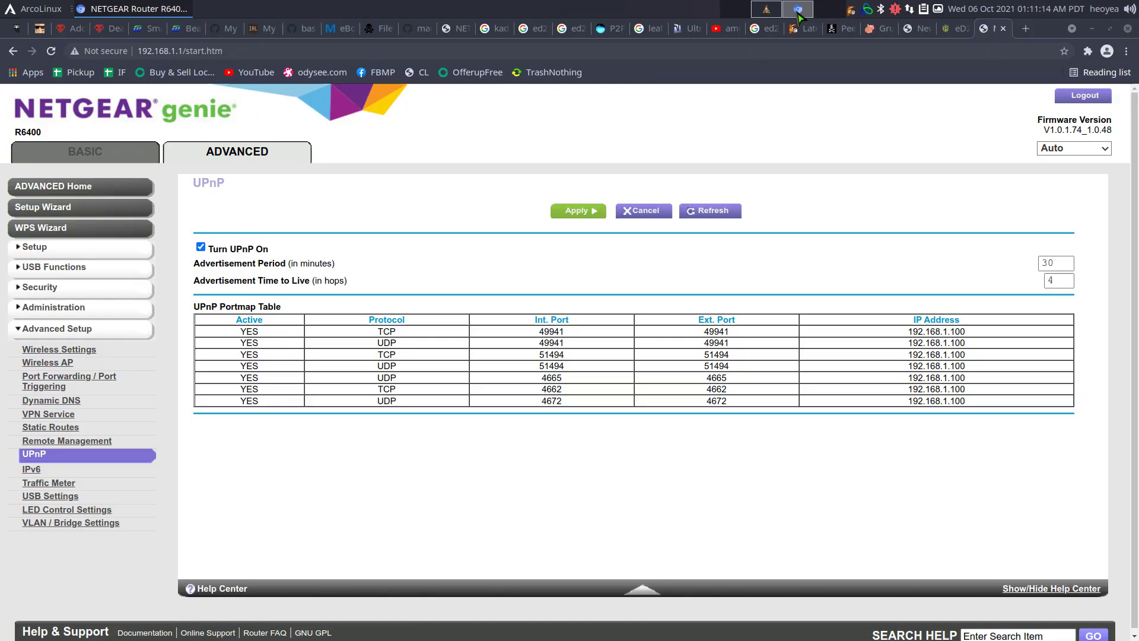
{"action": "key", "text": "ctrl+Page_Up"}
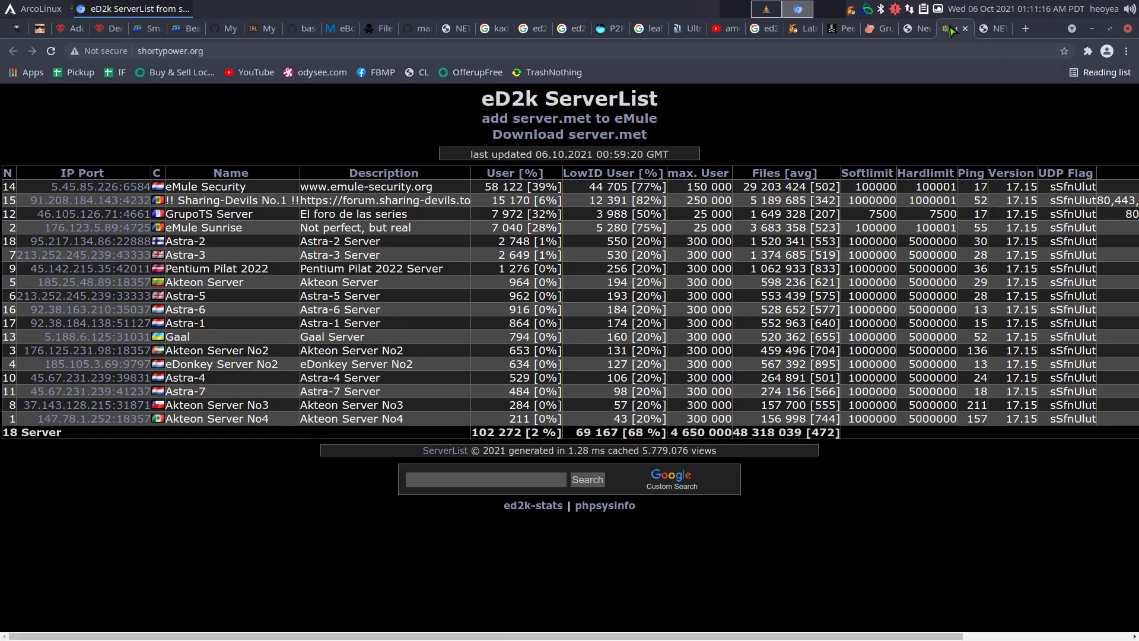
{"action": "left_click", "coordinate": [909, 34]}
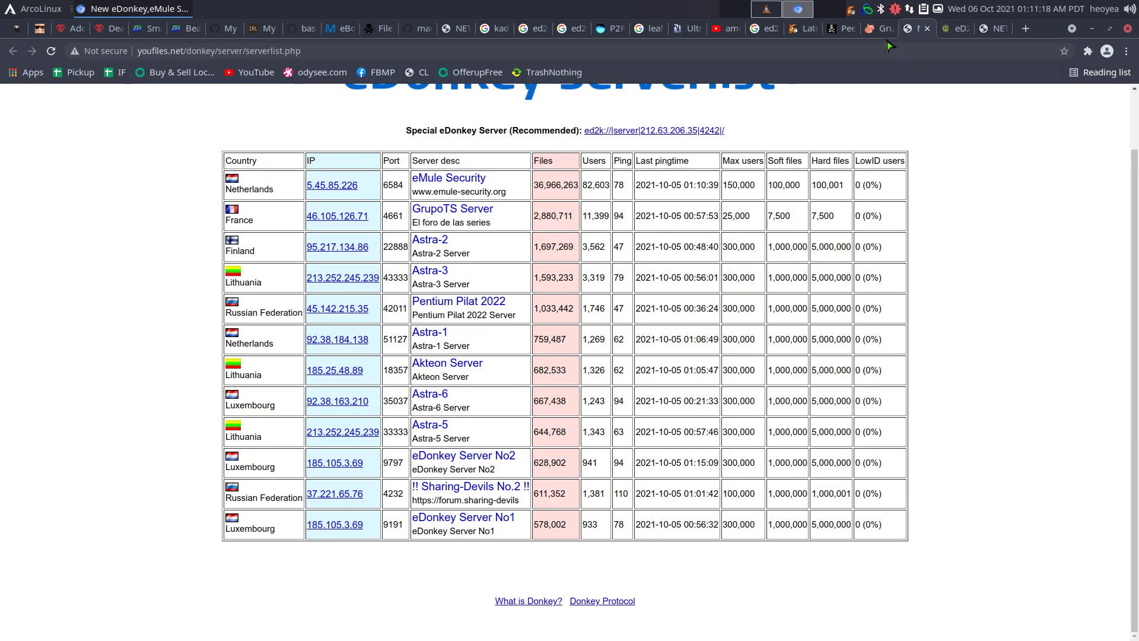
{"action": "left_click", "coordinate": [877, 34]}
{"action": "left_click", "coordinate": [914, 31]}
{"action": "key", "text": "ctrl+Tab"}
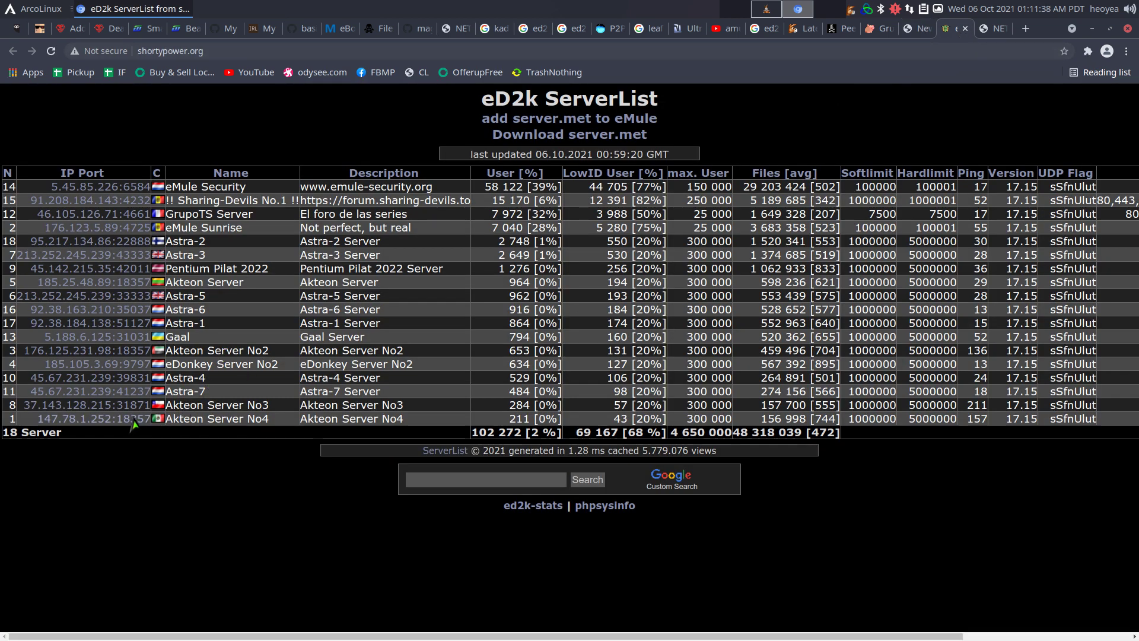
Copy the ed2k link of Akteon Server No2 from the shortypower.org list and add that server in aMule through the link.
{"action": "right_click", "coordinate": [90, 353]}
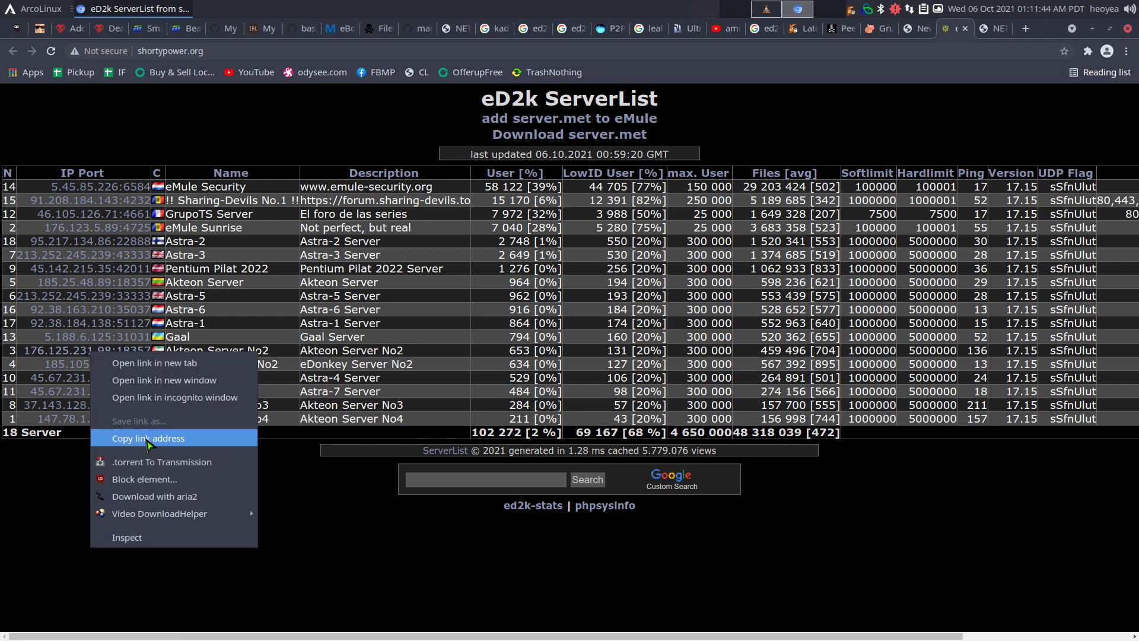
{"action": "left_click", "coordinate": [148, 439]}
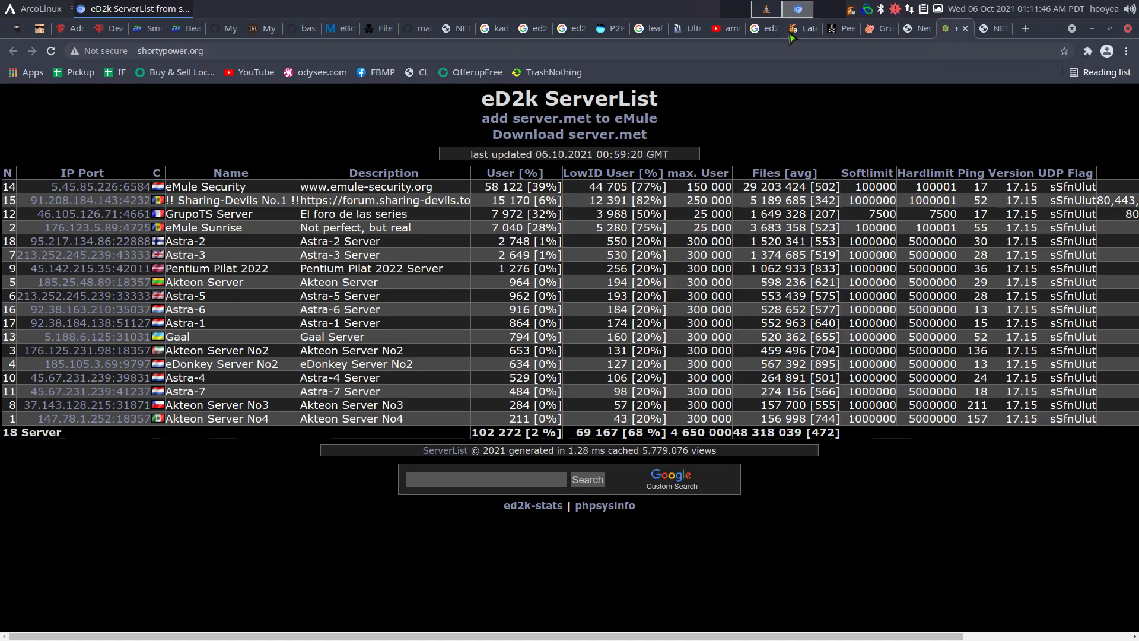
{"action": "left_click", "coordinate": [766, 9]}
{"action": "left_click", "coordinate": [175, 619]}
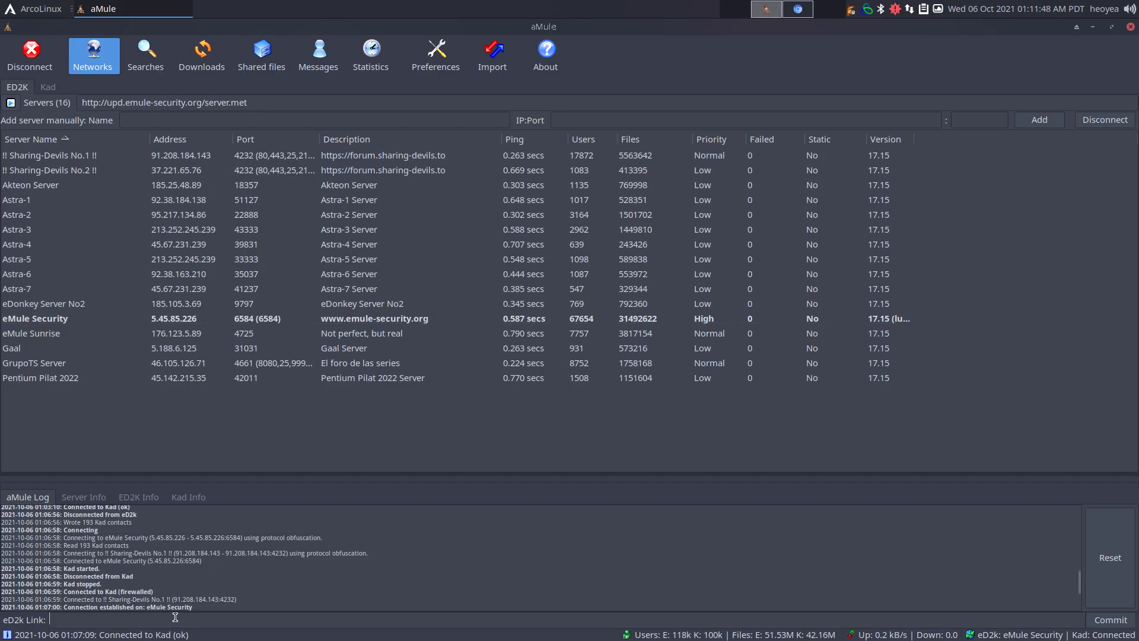
{"action": "key", "text": "ctrl+v"}
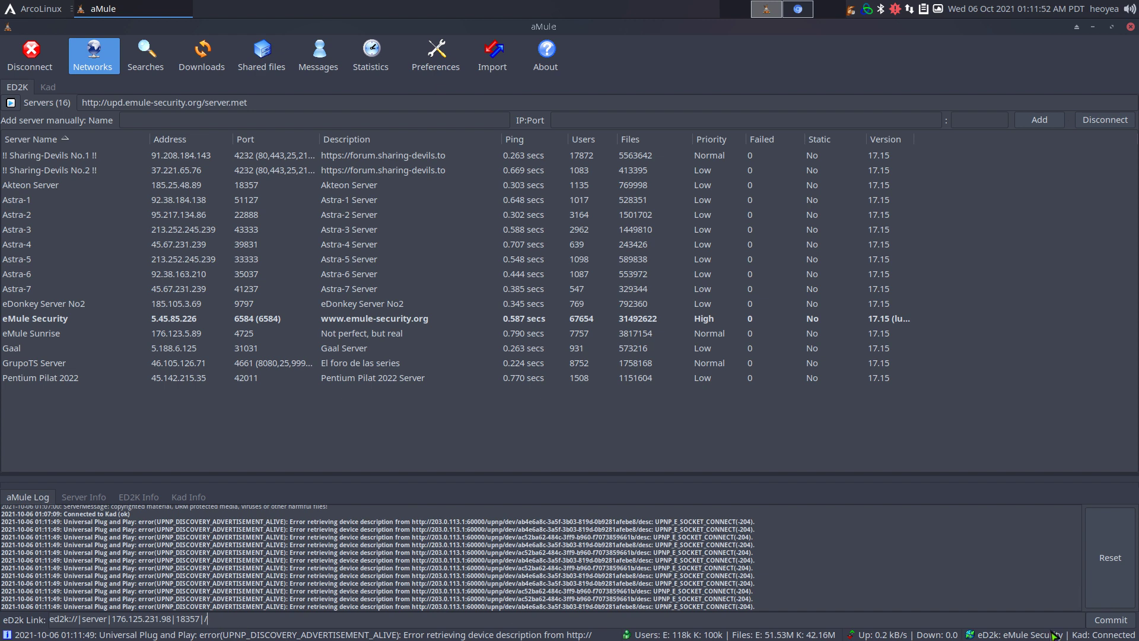
{"action": "left_click", "coordinate": [1104, 624]}
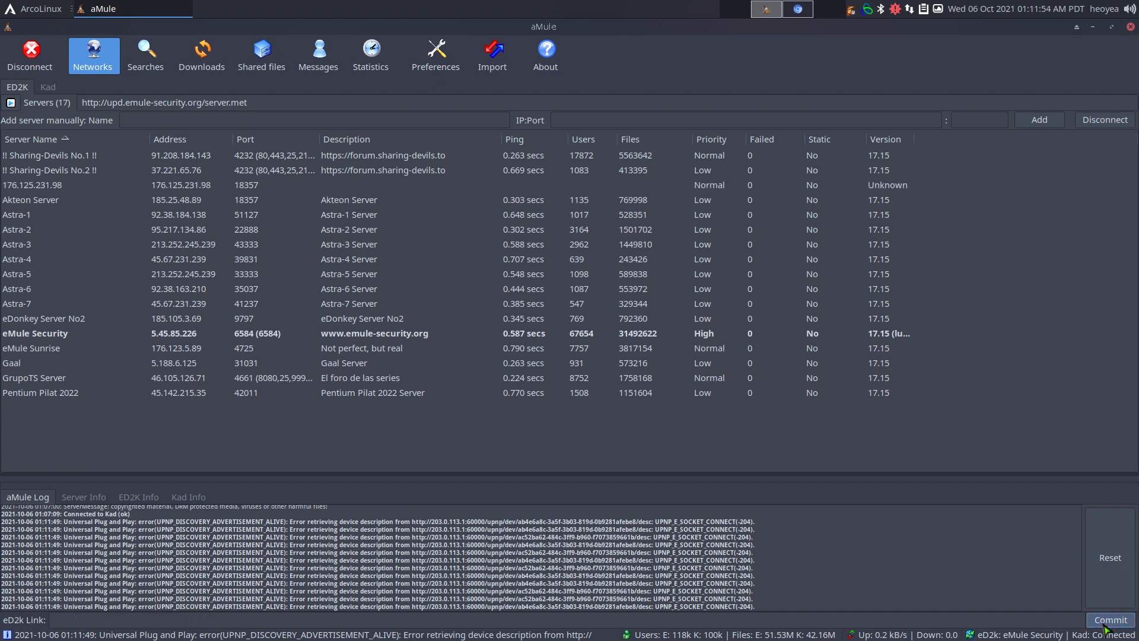
{"action": "left_click", "coordinate": [240, 189]}
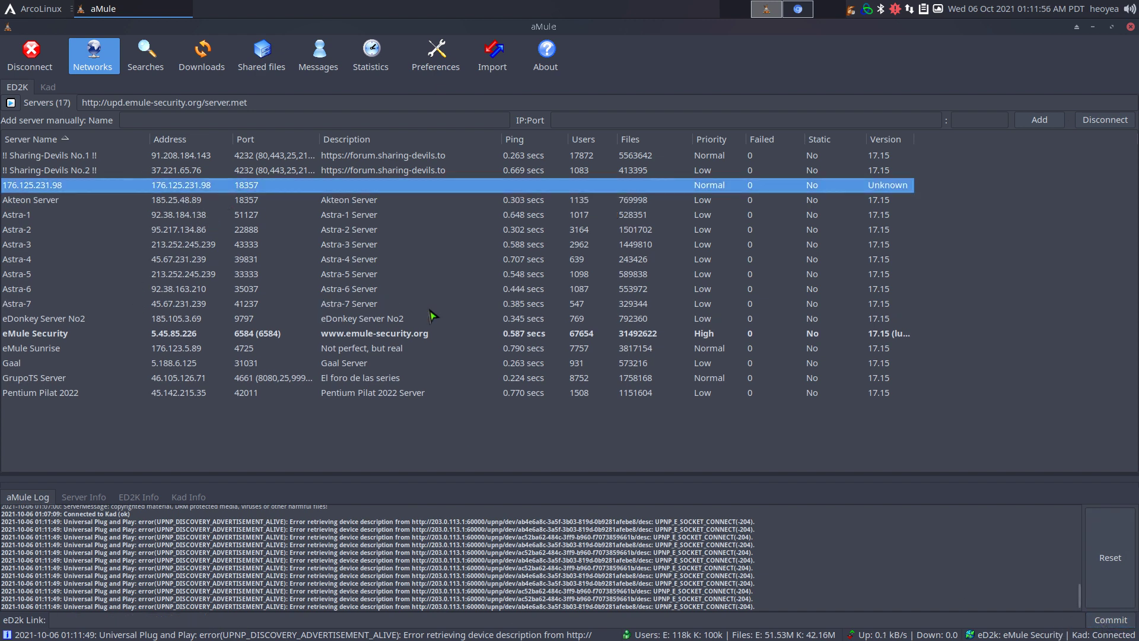
{"action": "left_click", "coordinate": [440, 320]}
{"action": "left_click", "coordinate": [112, 186]}
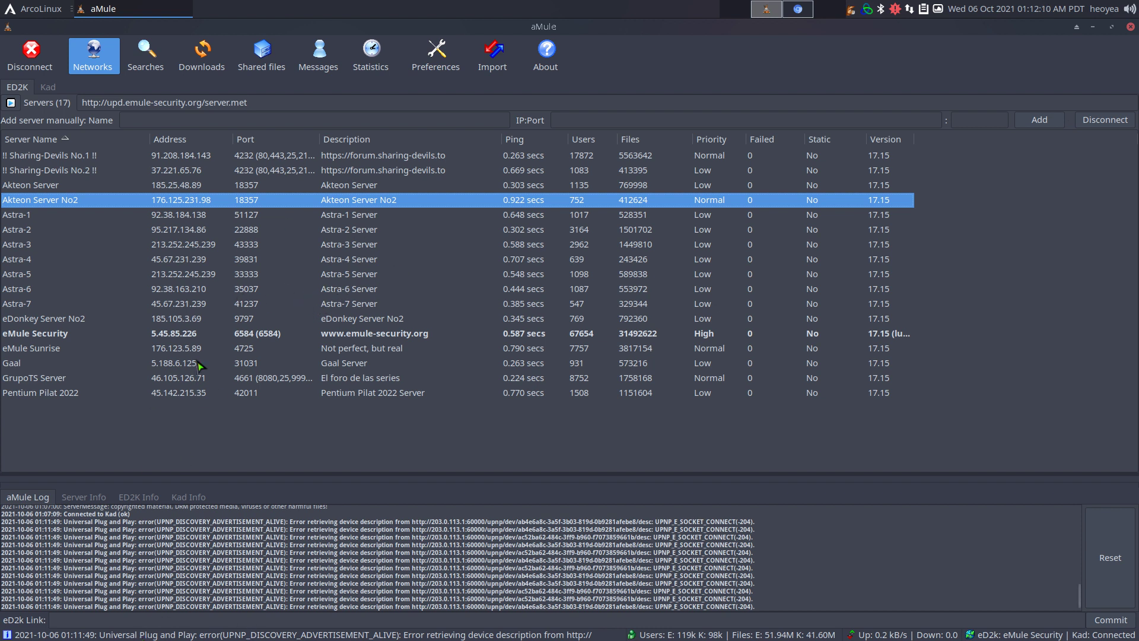
Switch to the browser and check the last update date of the server list on gruk.org.
{"action": "left_click", "coordinate": [808, 10]}
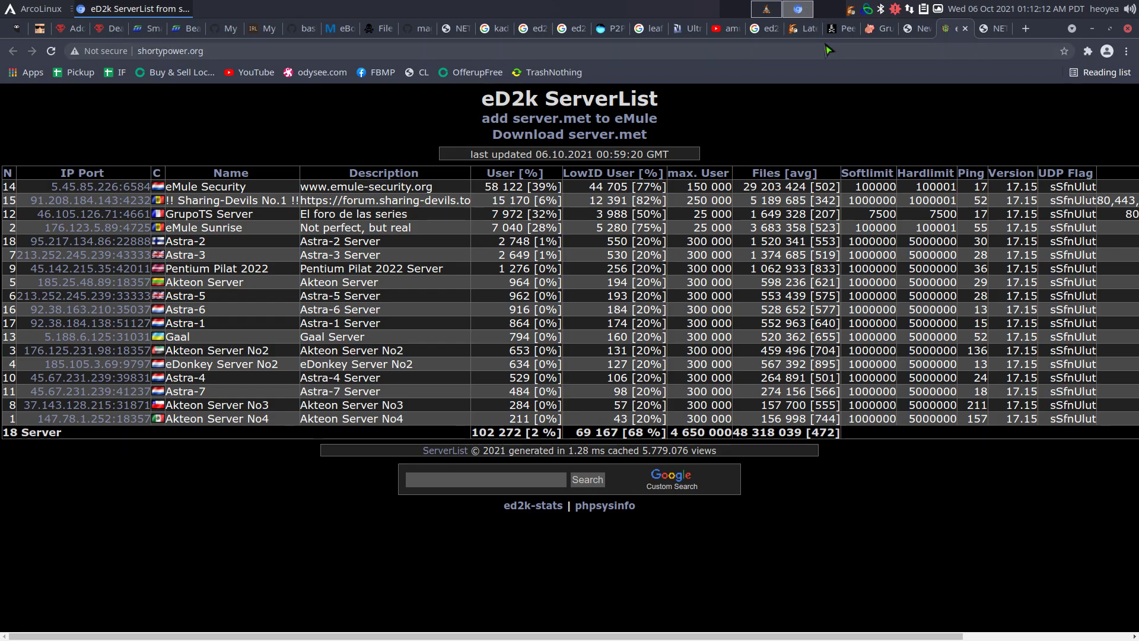
{"action": "left_click", "coordinate": [872, 29]}
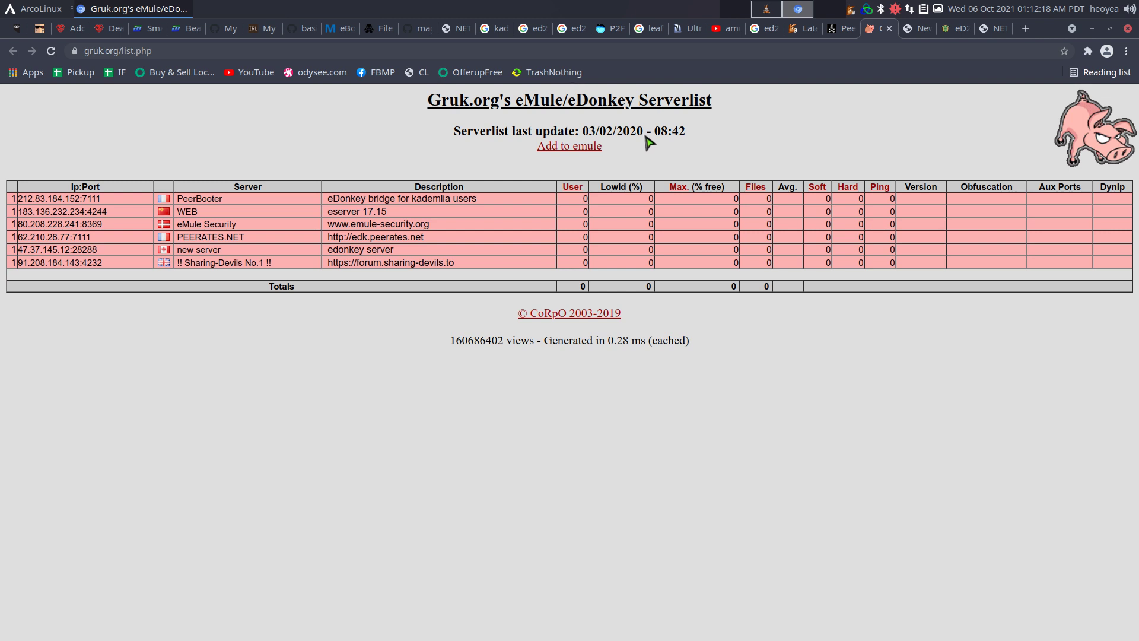
{"action": "left_click_drag", "start_coordinate": [646, 138], "coordinate": [617, 135]}
{"action": "left_click", "coordinate": [617, 135]}
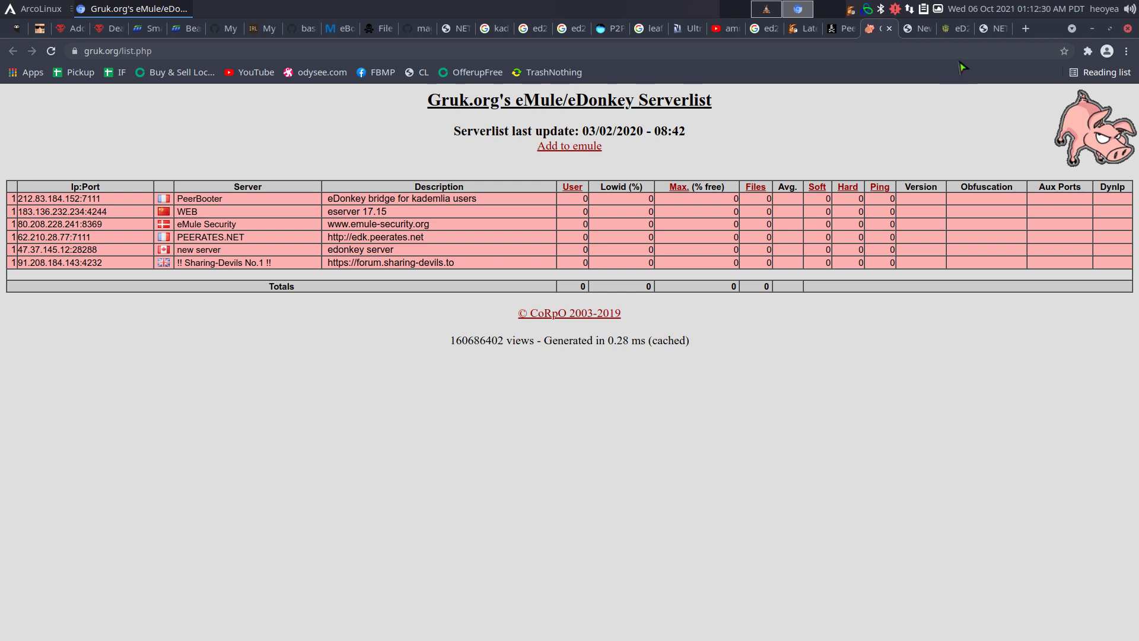
Switch back to aMule and view the Kad node statistics, returning to the ED2K server list.
{"action": "left_click", "coordinate": [765, 11]}
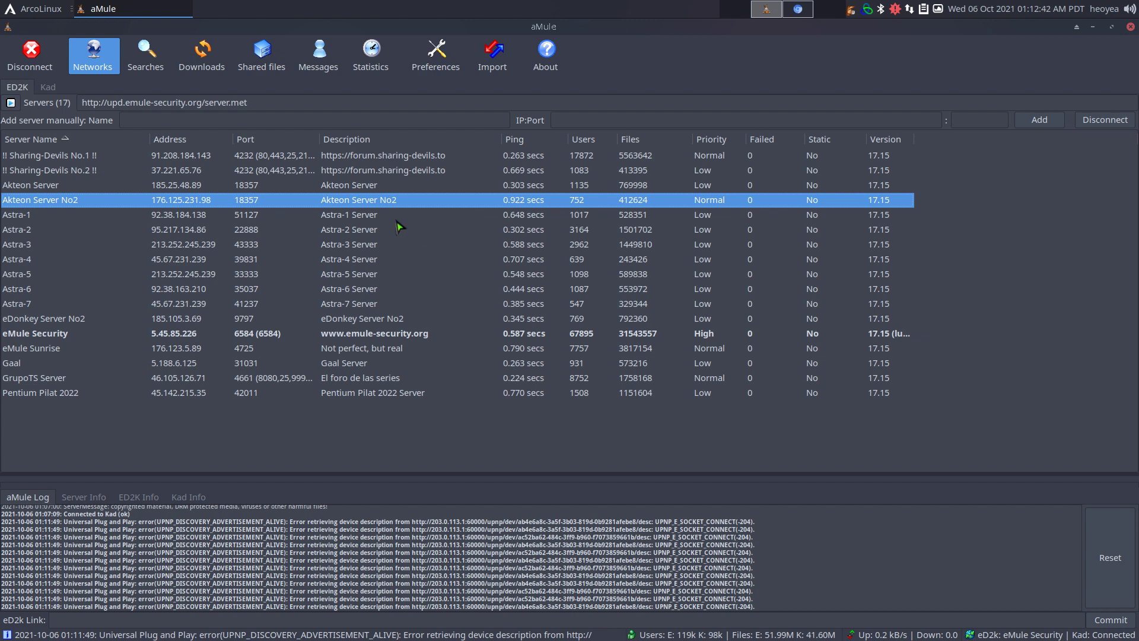
{"action": "left_click", "coordinate": [51, 89]}
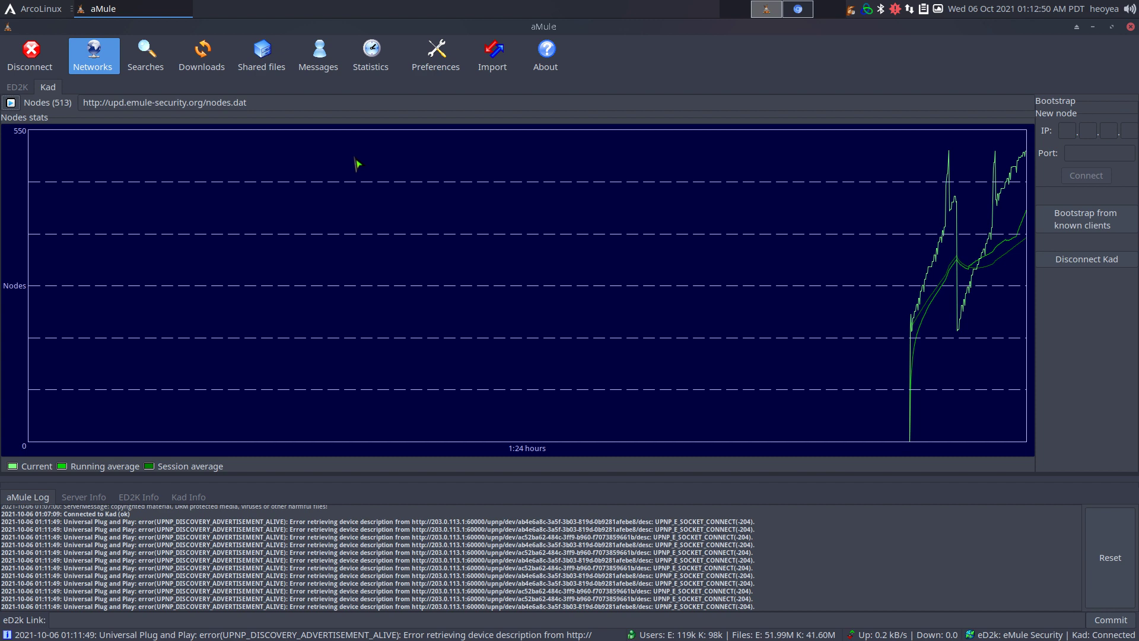
{"action": "left_click", "coordinate": [18, 89]}
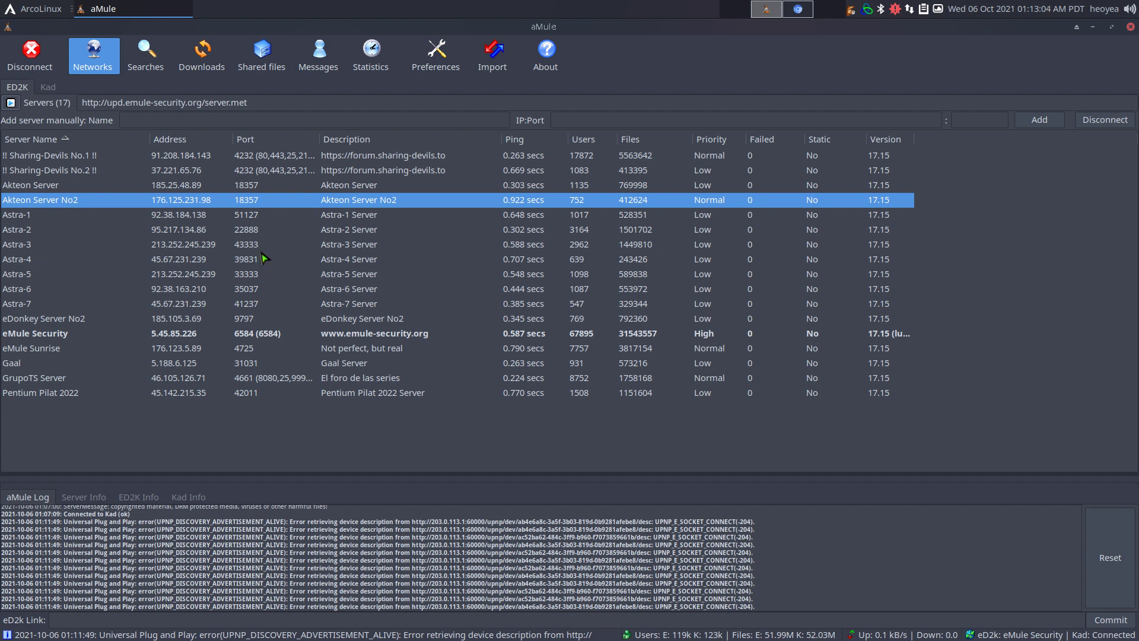
Run a Local search for "ubuntu".
{"action": "left_click", "coordinate": [145, 55]}
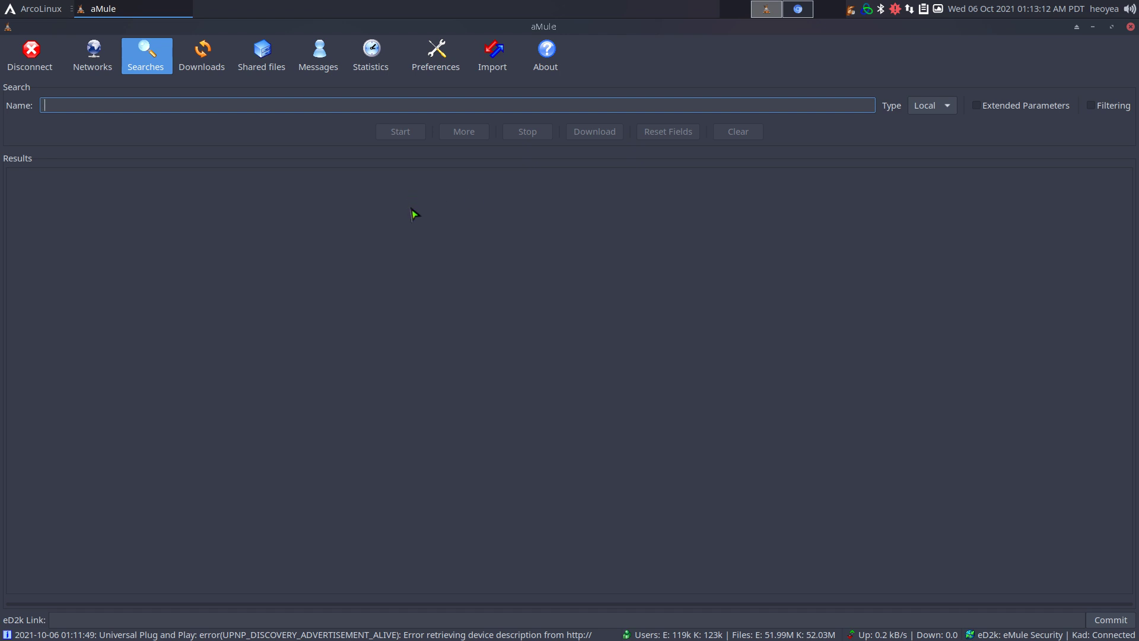
{"action": "type", "text": "ubun"}
{"action": "key", "text": "Return"}
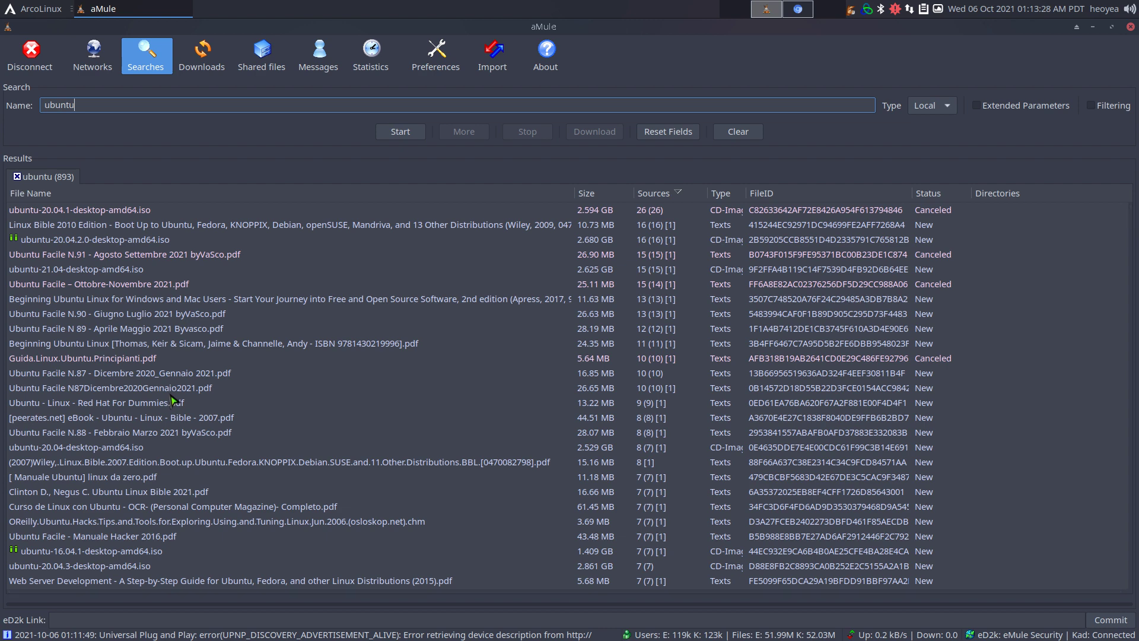
Start downloading ubuntu-16.04.1-desktop-amd64.iso from the search results and show its sources in the downloads list.
{"action": "double_click", "coordinate": [61, 552]}
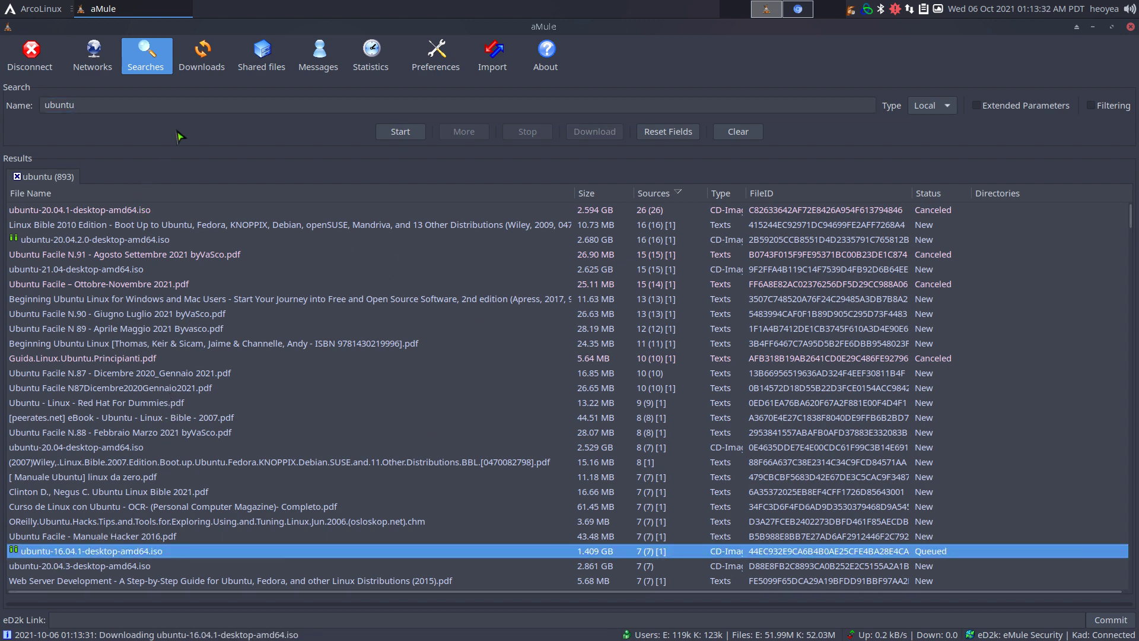
{"action": "left_click", "coordinate": [202, 59]}
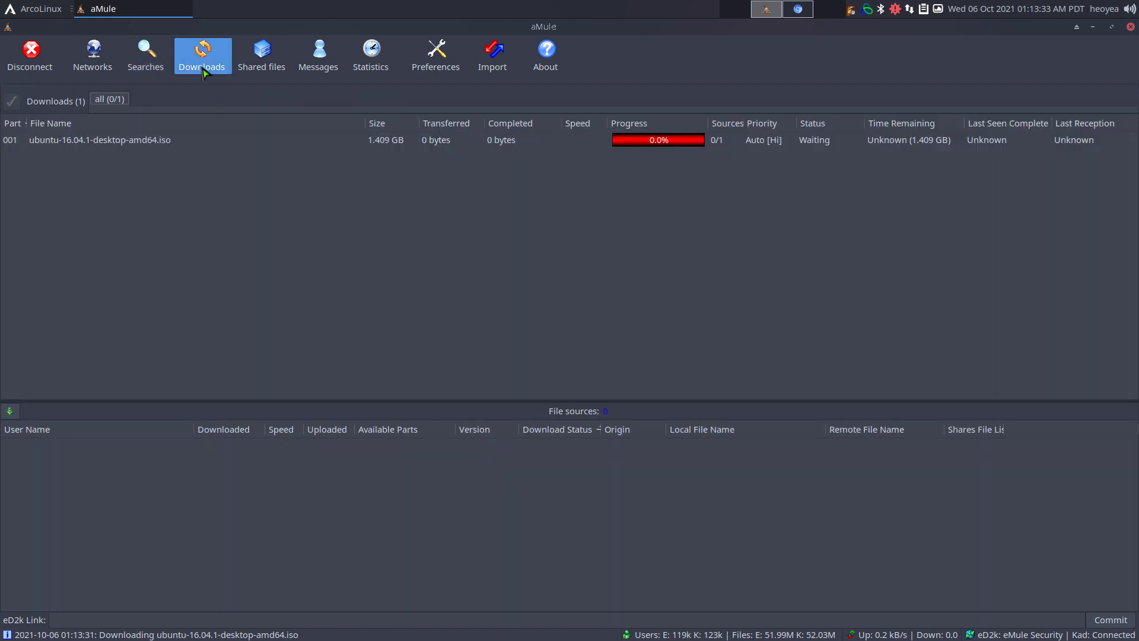
{"action": "left_click", "coordinate": [242, 143]}
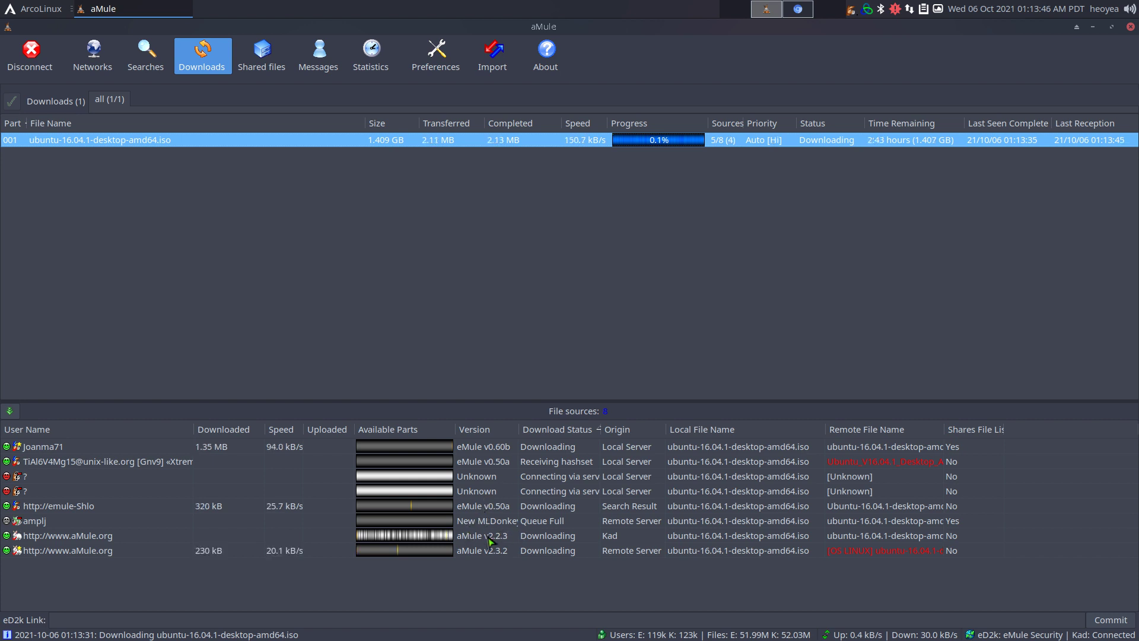
Inspect the client version, available parts and origin of individual sources for the ubuntu-16.04.1 download, and clear the selection.
{"action": "left_click", "coordinate": [461, 451]}
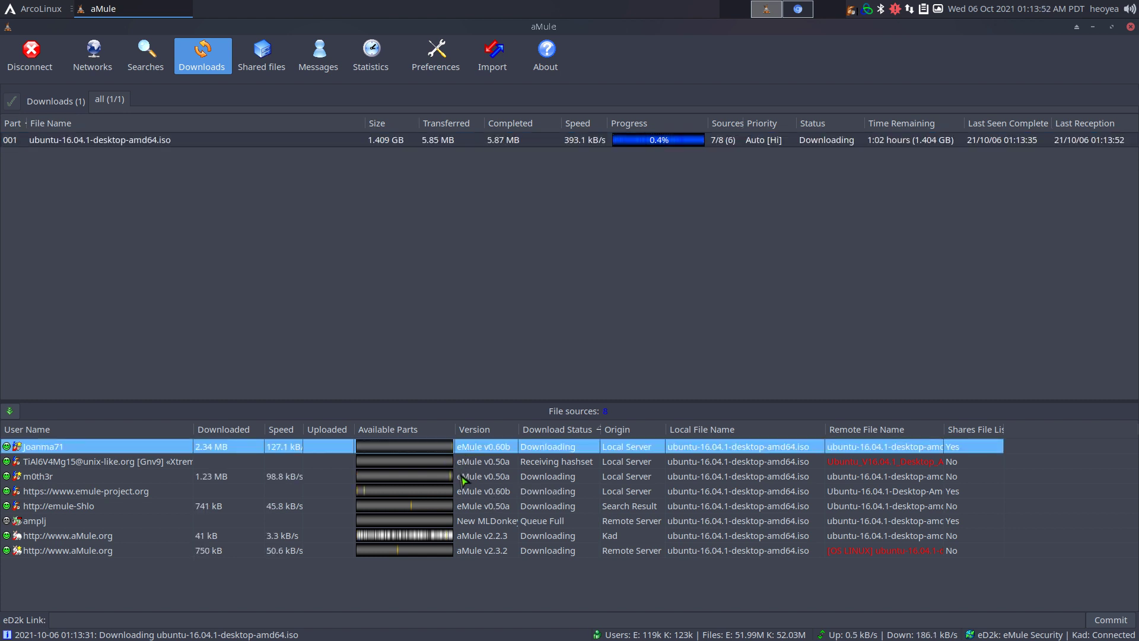
{"action": "left_click", "coordinate": [482, 539]}
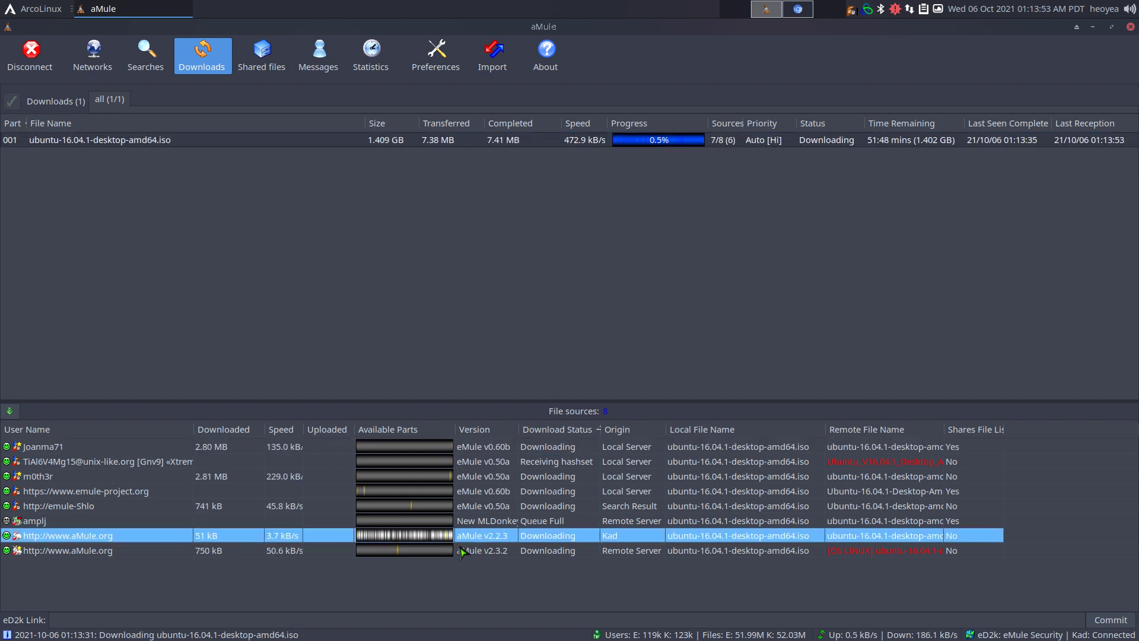
{"action": "left_click", "coordinate": [417, 477]}
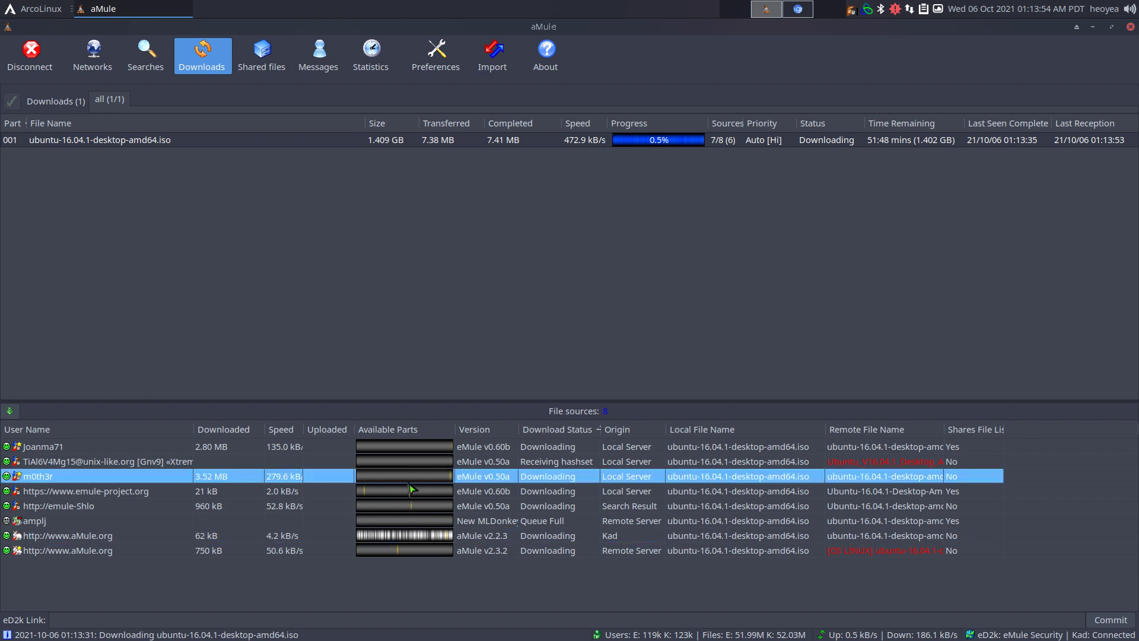
{"action": "left_click", "coordinate": [422, 449]}
{"action": "left_click", "coordinate": [526, 300]}
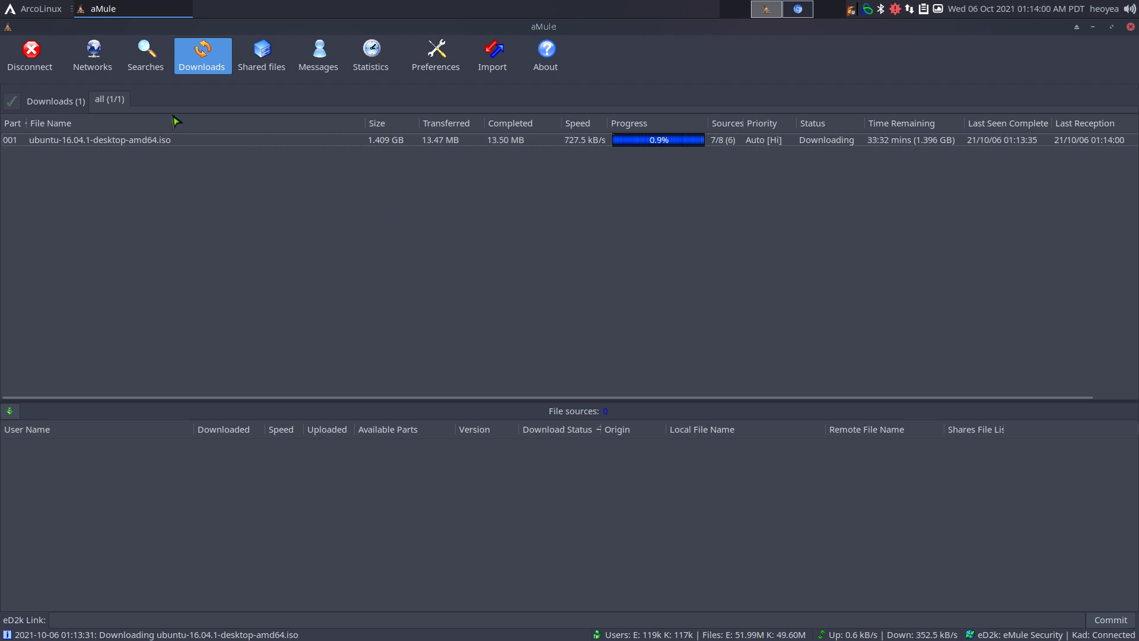
Delete the ubuntu-16.04.1-desktop-amd64.iso download and confirm the deletion.
{"action": "left_click", "coordinate": [453, 141]}
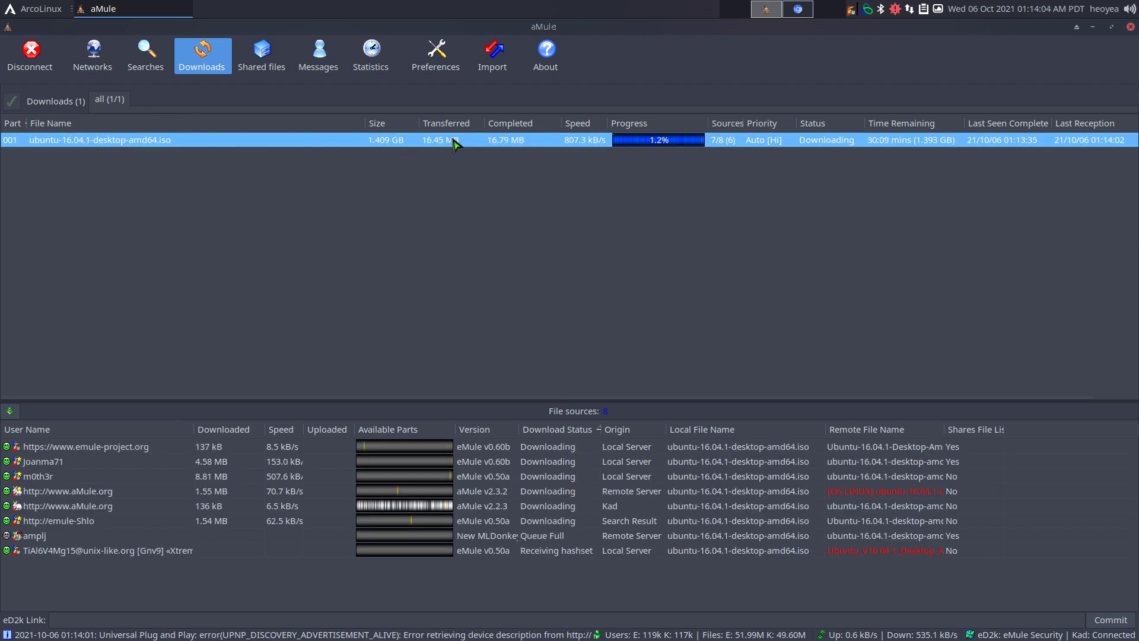
{"action": "key", "text": "Delete"}
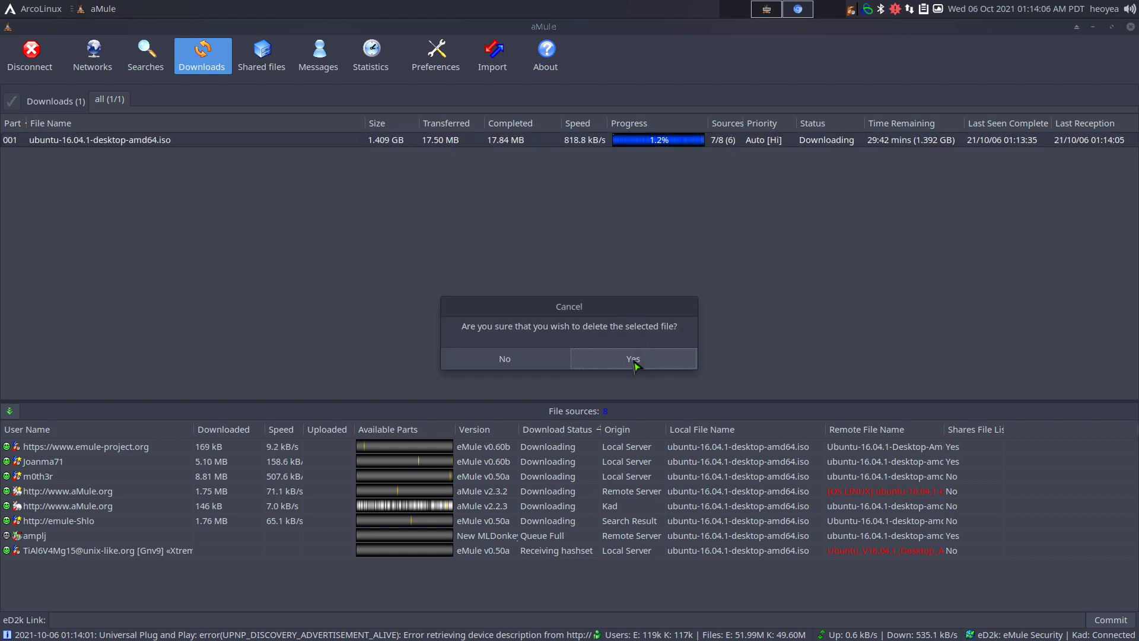
{"action": "left_click", "coordinate": [633, 358]}
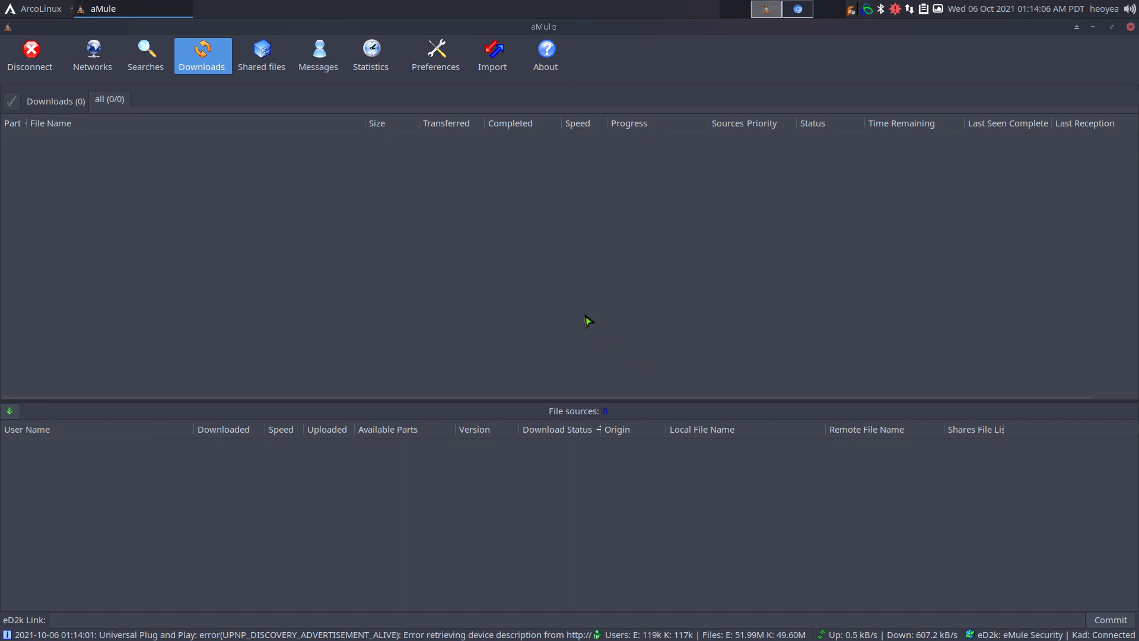
Return to the search results and review the available search types, keeping Local.
{"action": "left_click", "coordinate": [146, 57]}
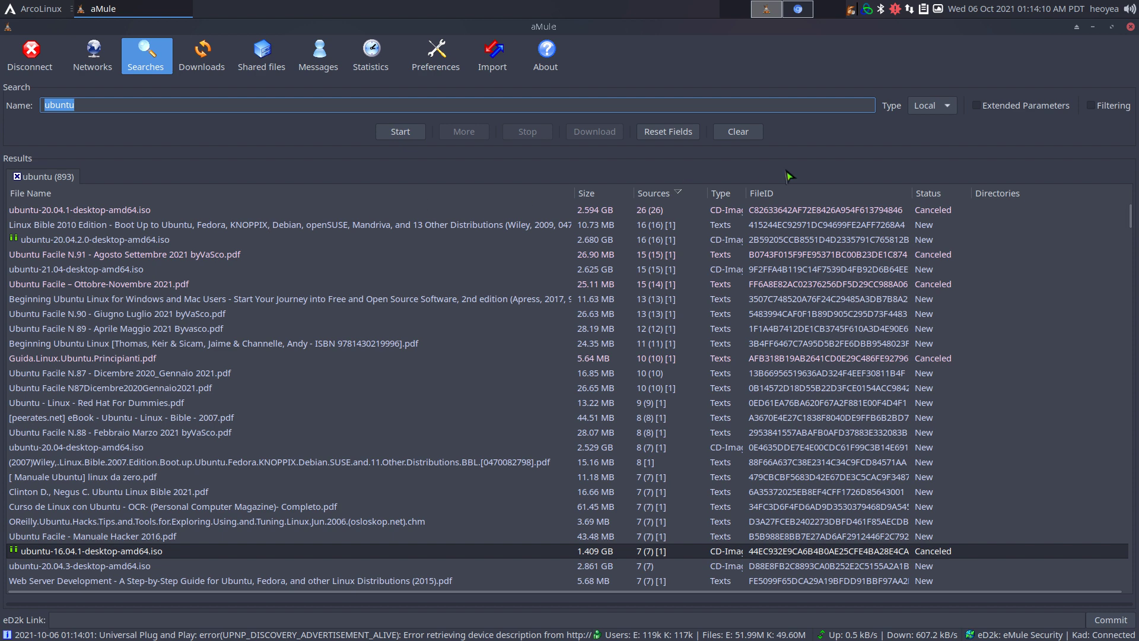
{"action": "left_click", "coordinate": [946, 112]}
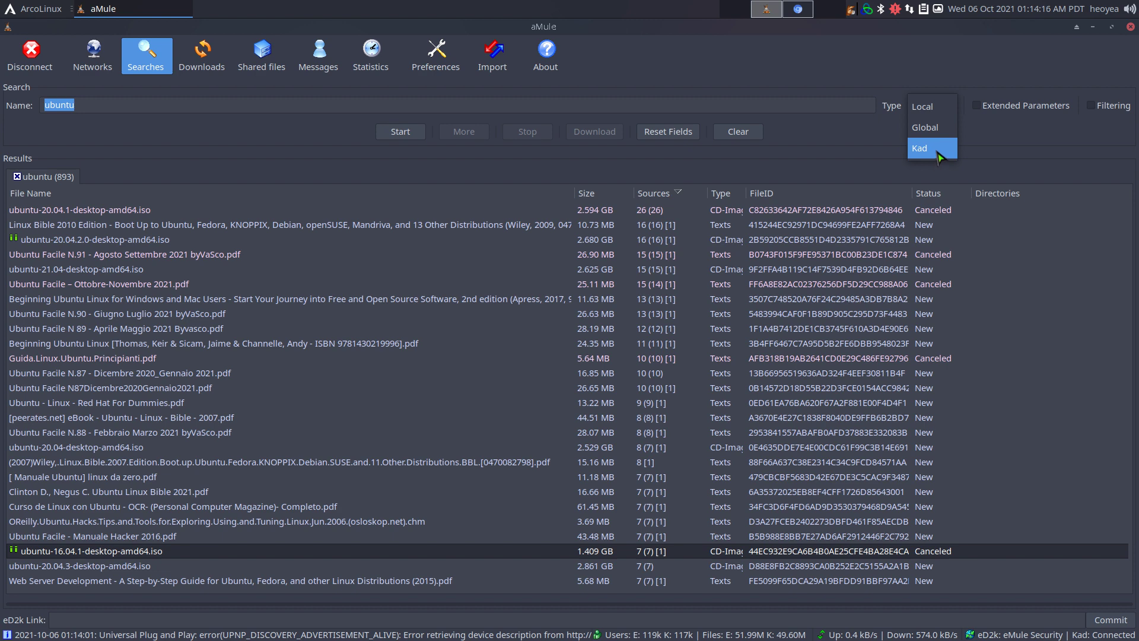
{"action": "left_click", "coordinate": [947, 114]}
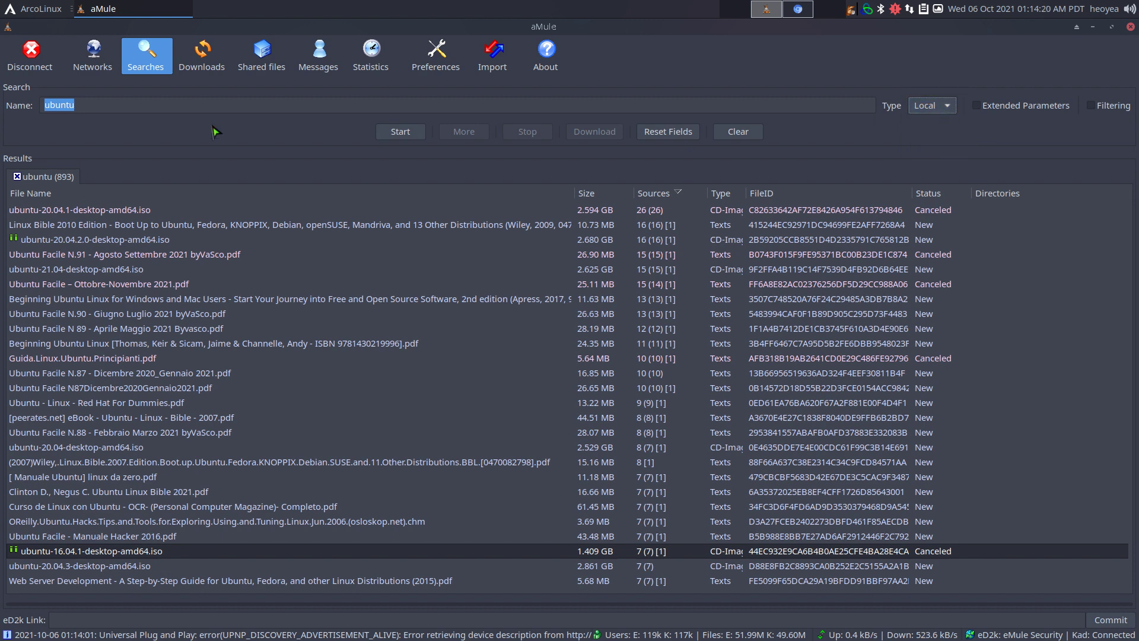
Check the user and file counts of the eMule Security server in the ED2K server list.
{"action": "left_click", "coordinate": [107, 67]}
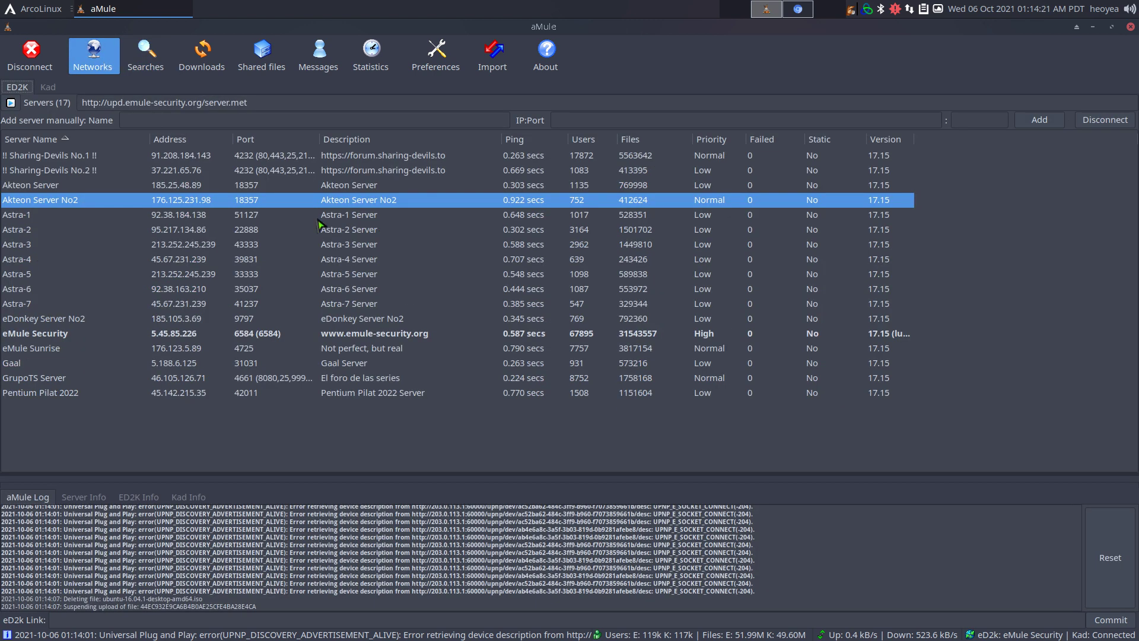
{"action": "left_click", "coordinate": [407, 336]}
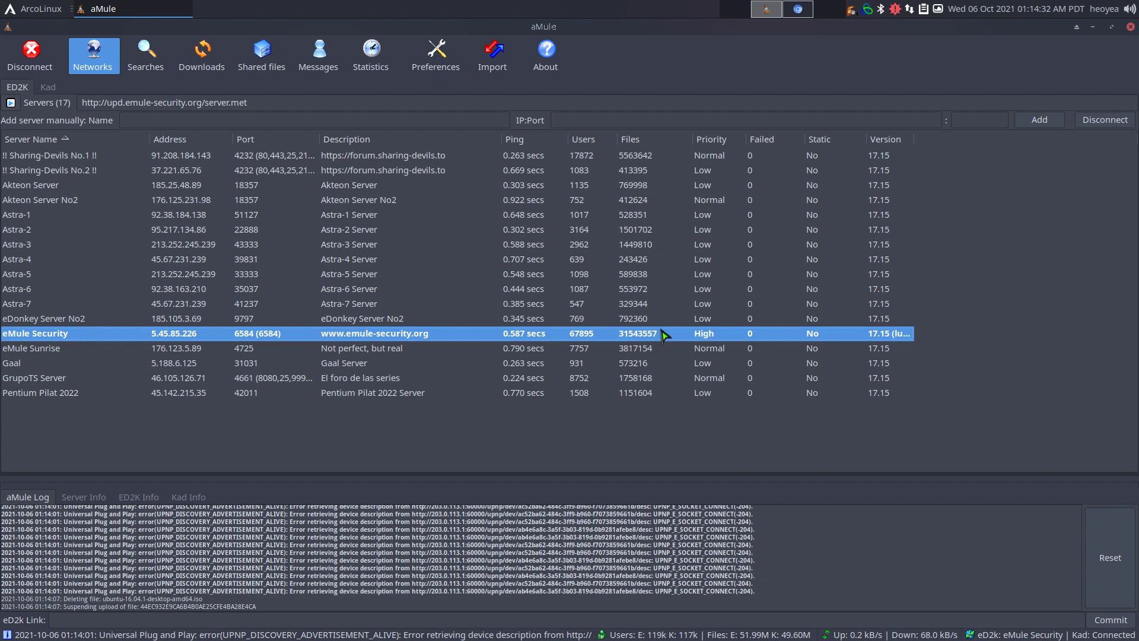
{"action": "left_click", "coordinate": [155, 68]}
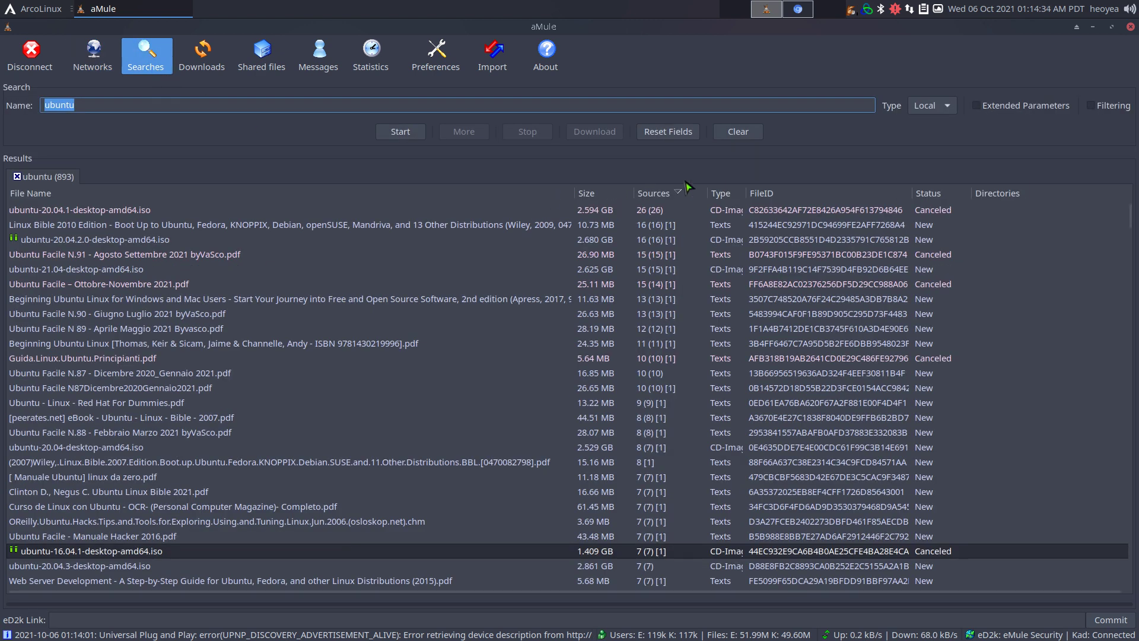
{"action": "left_click", "coordinate": [93, 56]}
Set the search type to Global and run the "ubuntu" search again.
{"action": "left_click", "coordinate": [160, 70]}
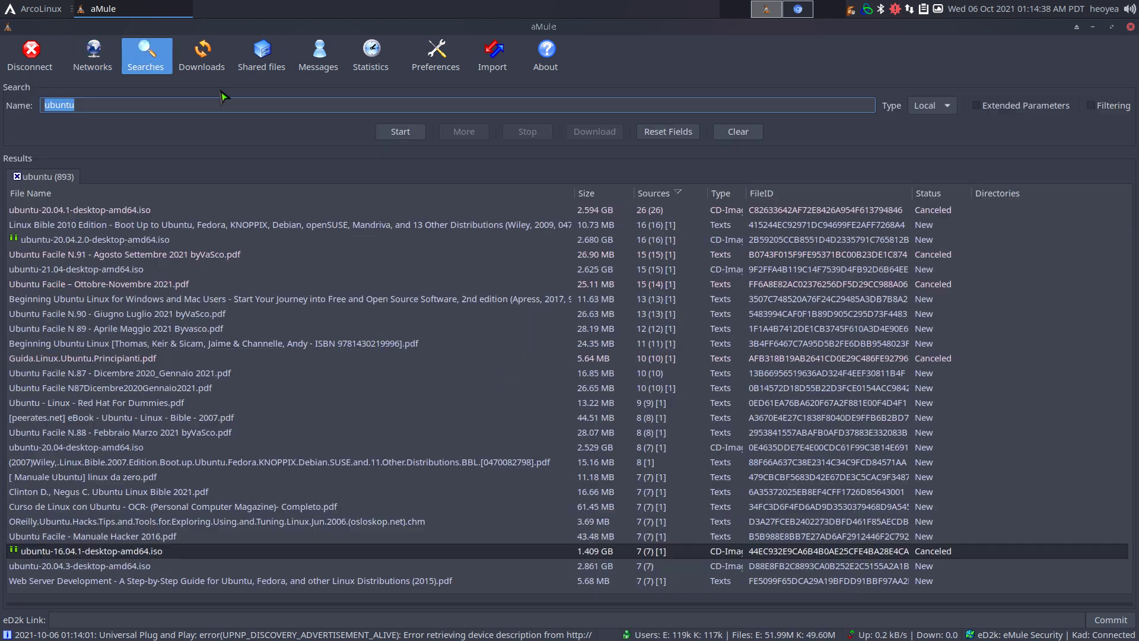
{"action": "left_click", "coordinate": [932, 113]}
{"action": "left_click", "coordinate": [925, 128]}
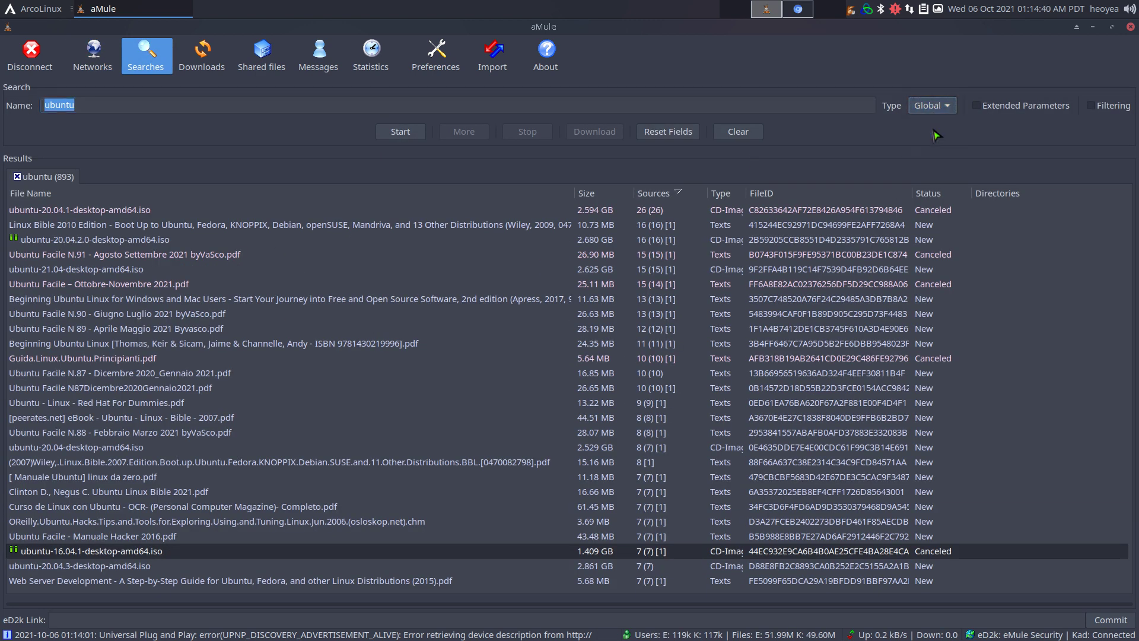
{"action": "left_click", "coordinate": [266, 109]}
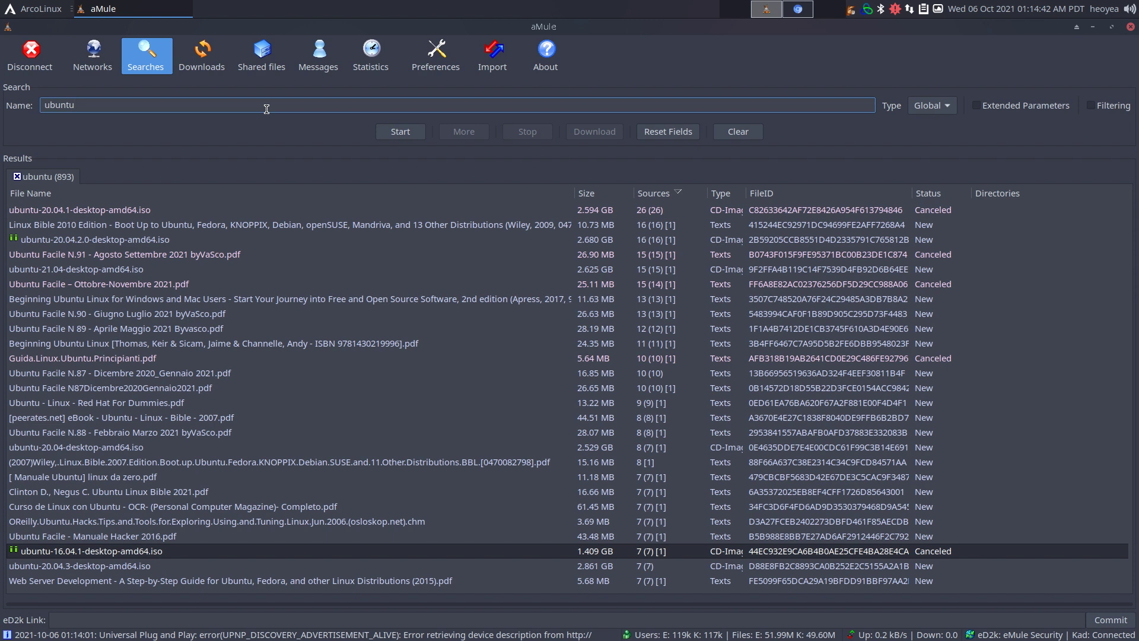
{"action": "key", "text": "Return"}
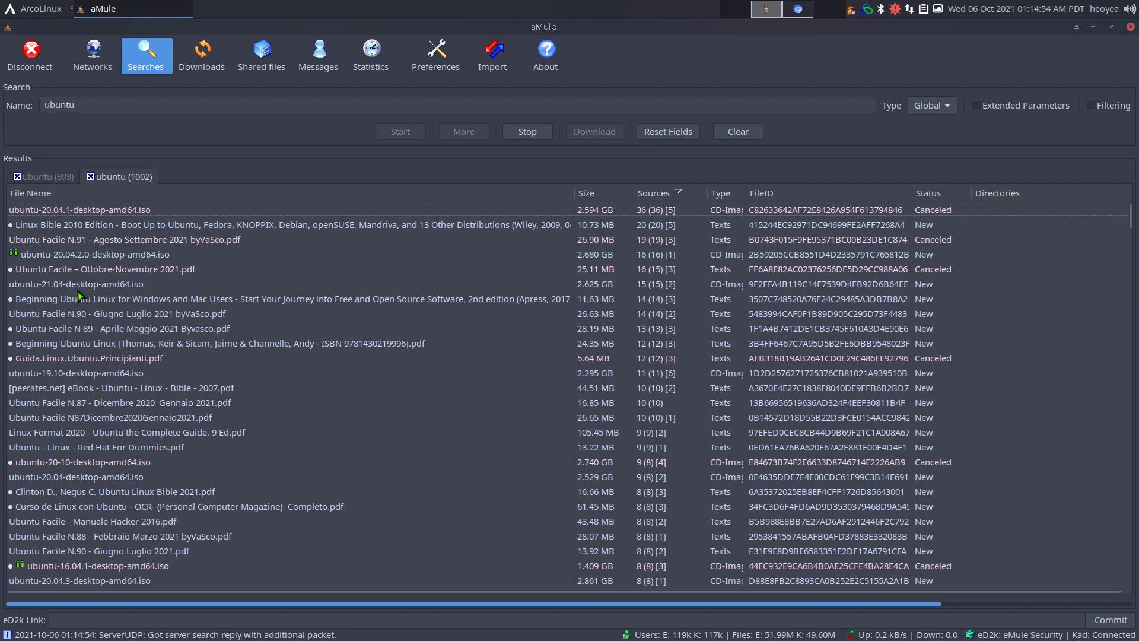
Download ubuntu-21.04-desktop-amd64.iso from the Global search results and show its sources in the downloads list.
{"action": "left_click", "coordinate": [66, 287]}
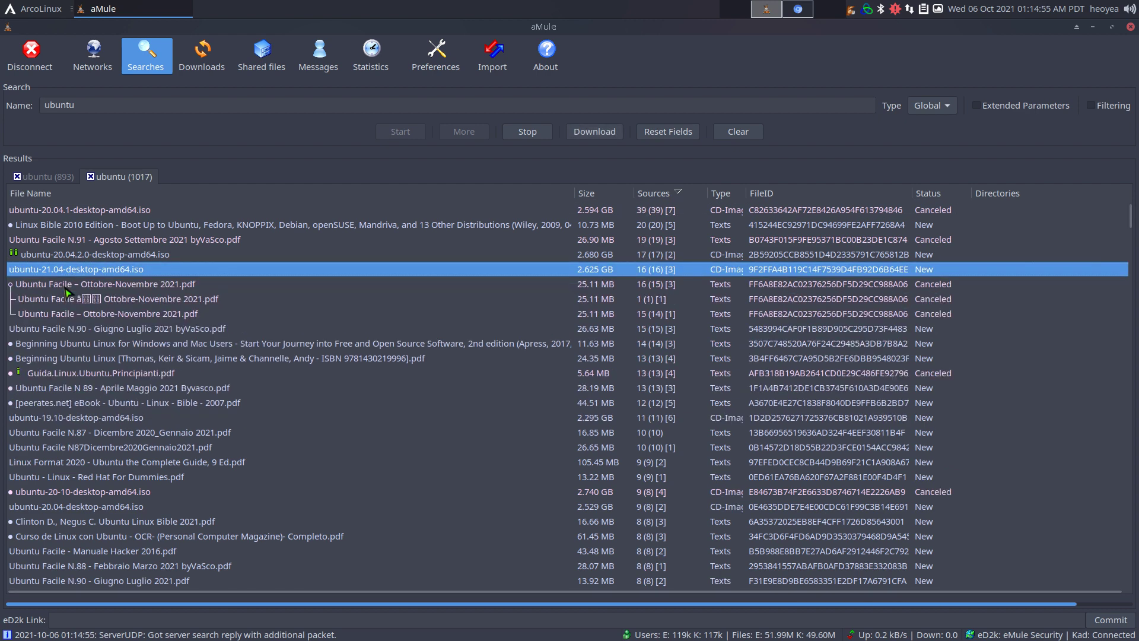
{"action": "double_click", "coordinate": [98, 273]}
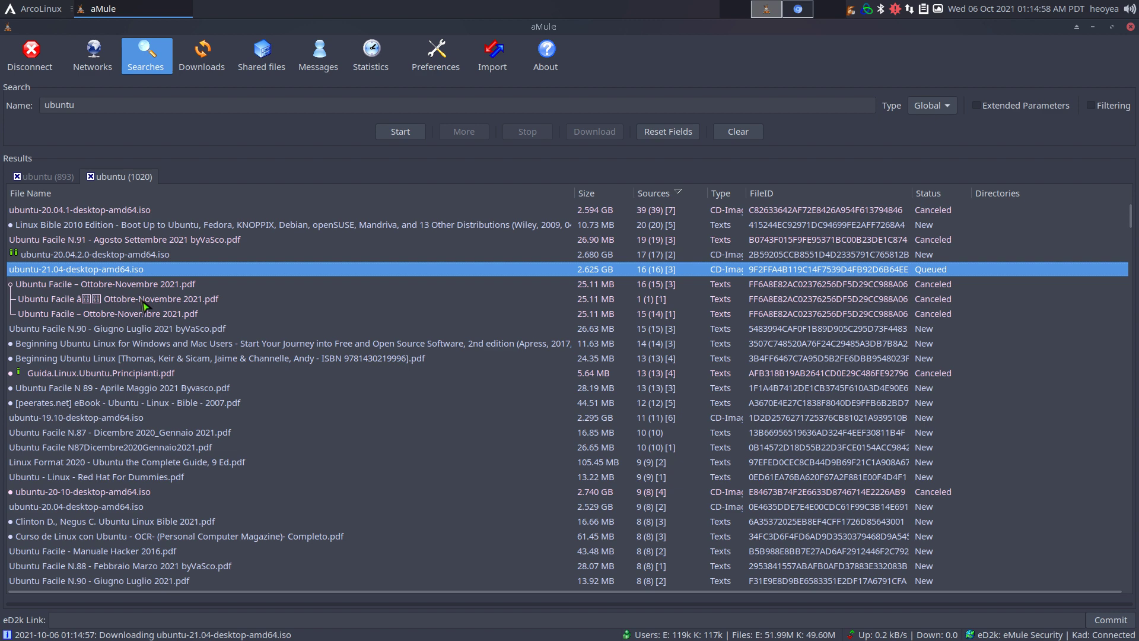
{"action": "left_click", "coordinate": [108, 285]}
{"action": "left_click", "coordinate": [200, 64]}
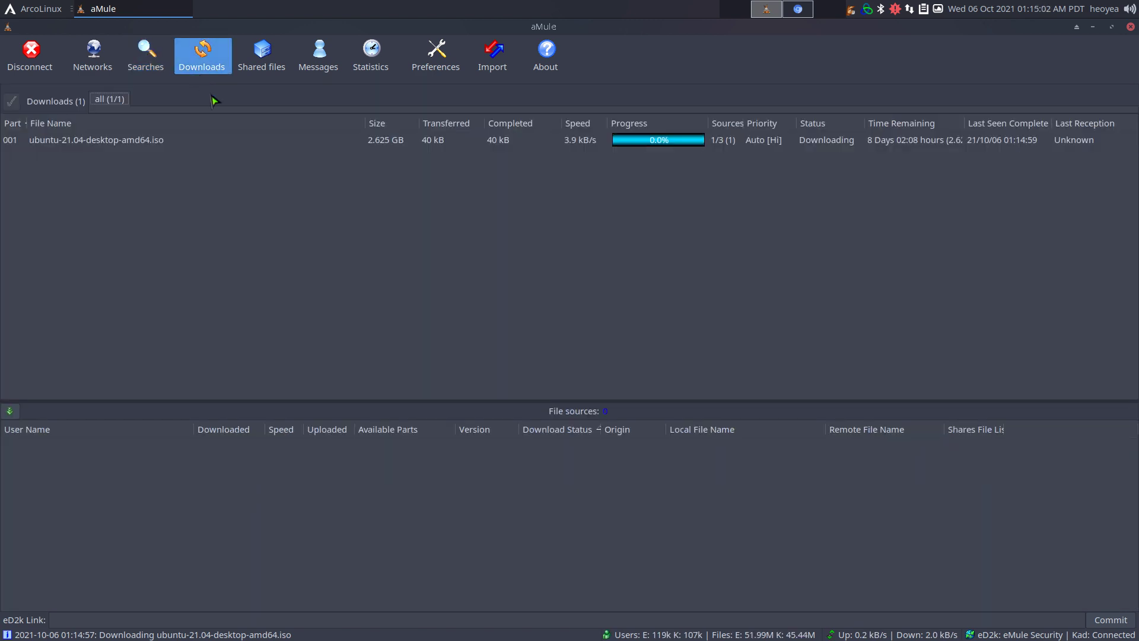
{"action": "left_click", "coordinate": [191, 145]}
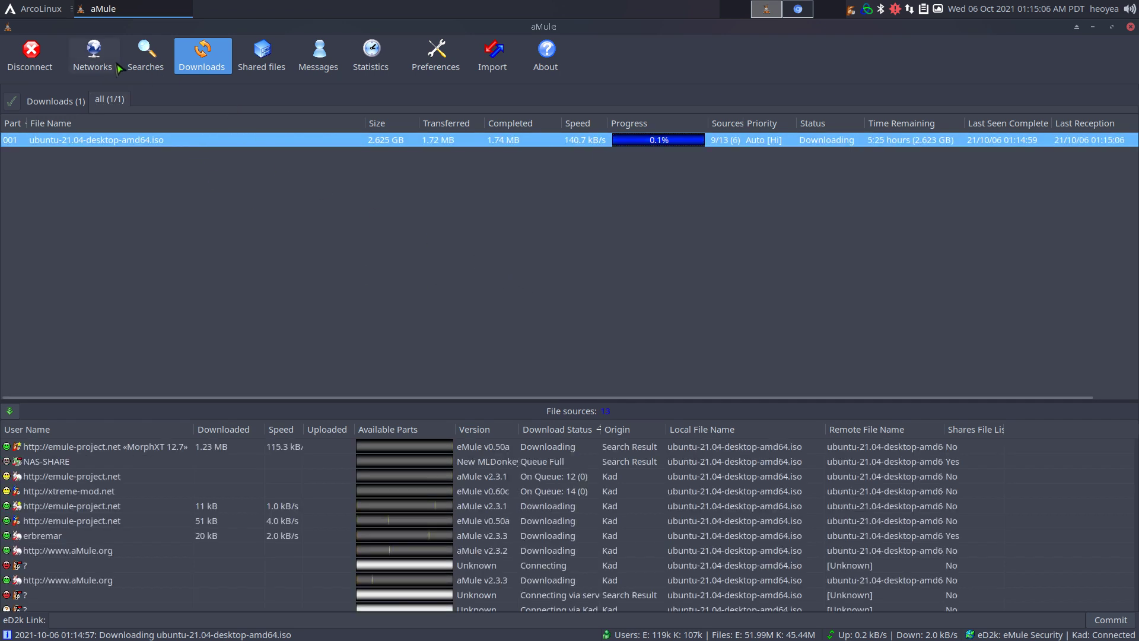
Set the search type to Kad and run the "ubuntu" search on that network.
{"action": "left_click", "coordinate": [147, 64]}
{"action": "left_click", "coordinate": [946, 108]}
{"action": "left_click", "coordinate": [945, 132]}
{"action": "left_click", "coordinate": [632, 105]}
{"action": "key", "text": "Return"}
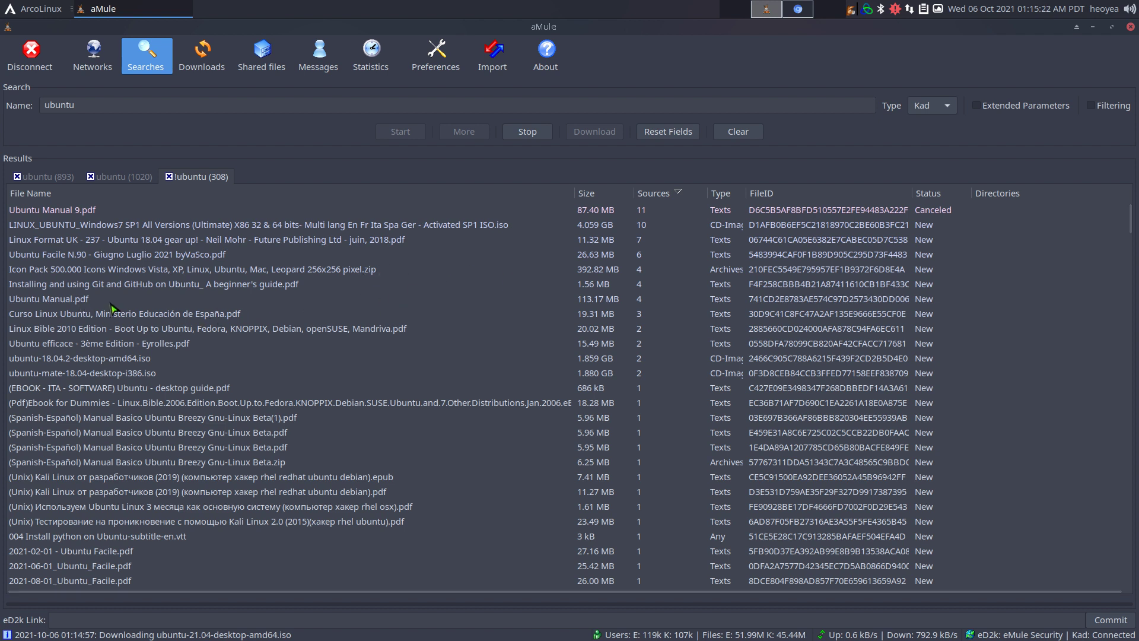
Download Ubuntu Manual.pdf from the Kad search results and show its sources in the downloads list.
{"action": "left_click", "coordinate": [60, 301]}
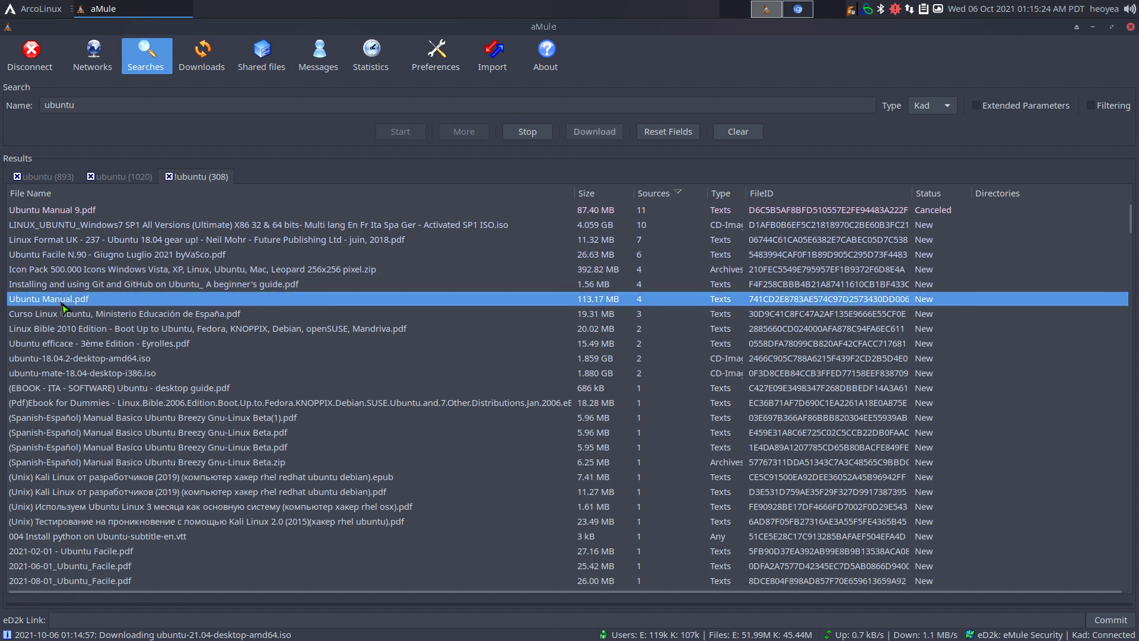
{"action": "double_click", "coordinate": [100, 304]}
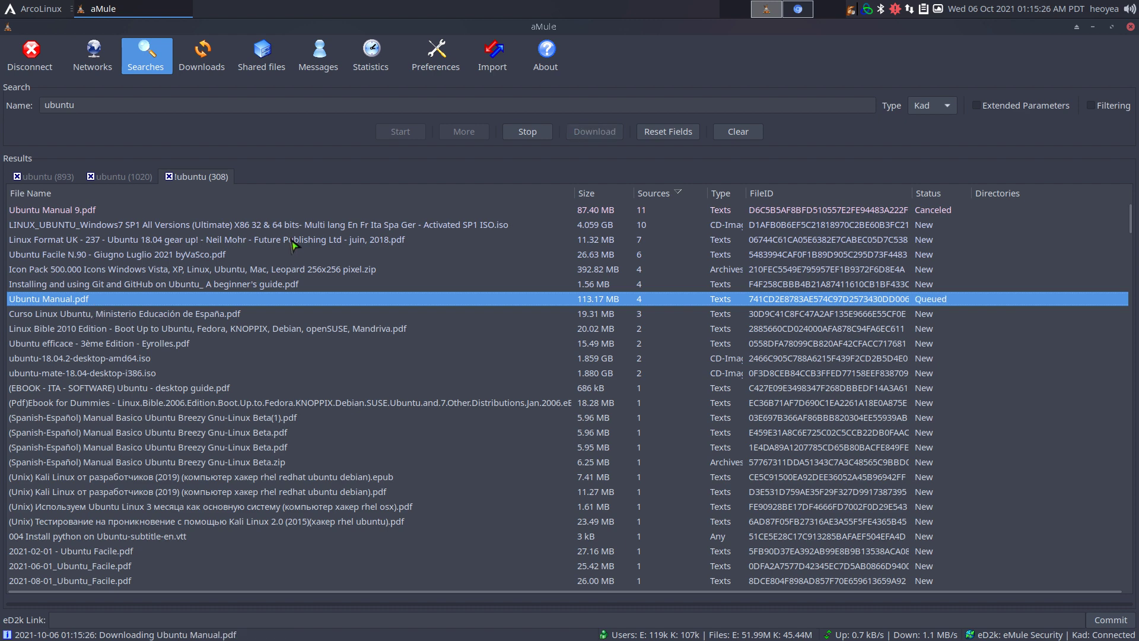
{"action": "left_click", "coordinate": [223, 72]}
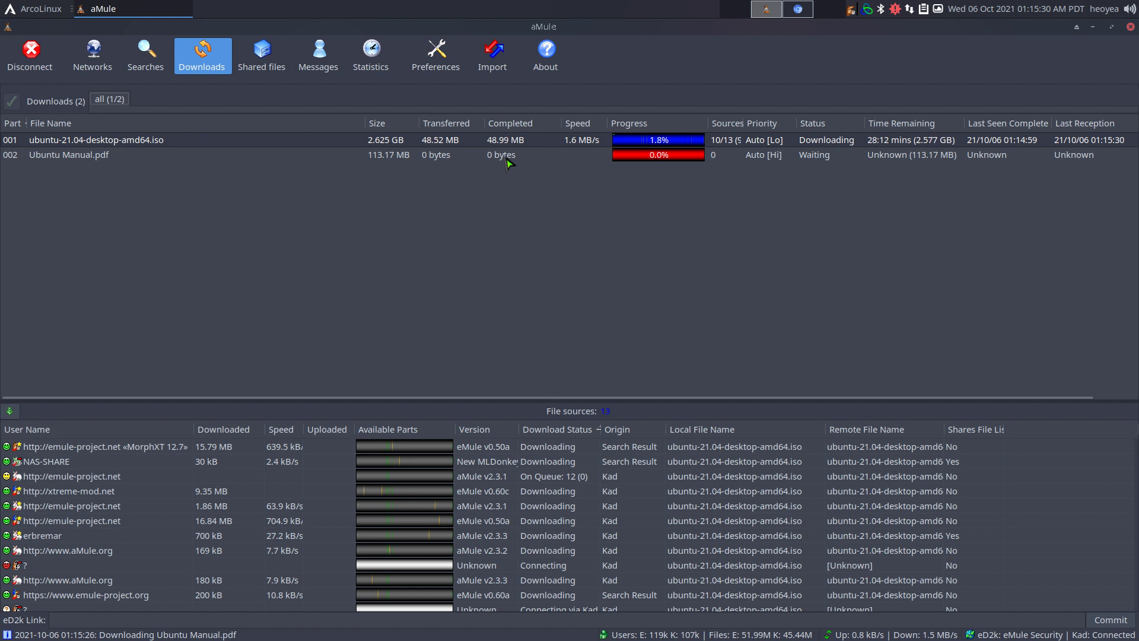
{"action": "left_click", "coordinate": [509, 158]}
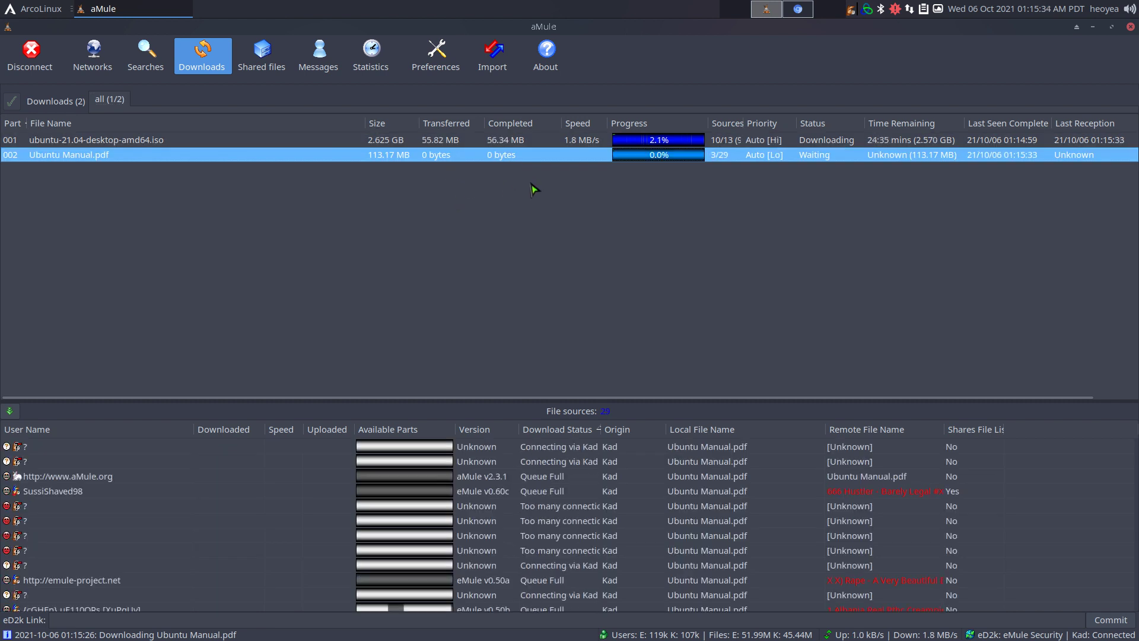
Stop the ubuntu-21.04-desktop-amd64.iso download and clear the selection.
{"action": "left_click", "coordinate": [524, 146]}
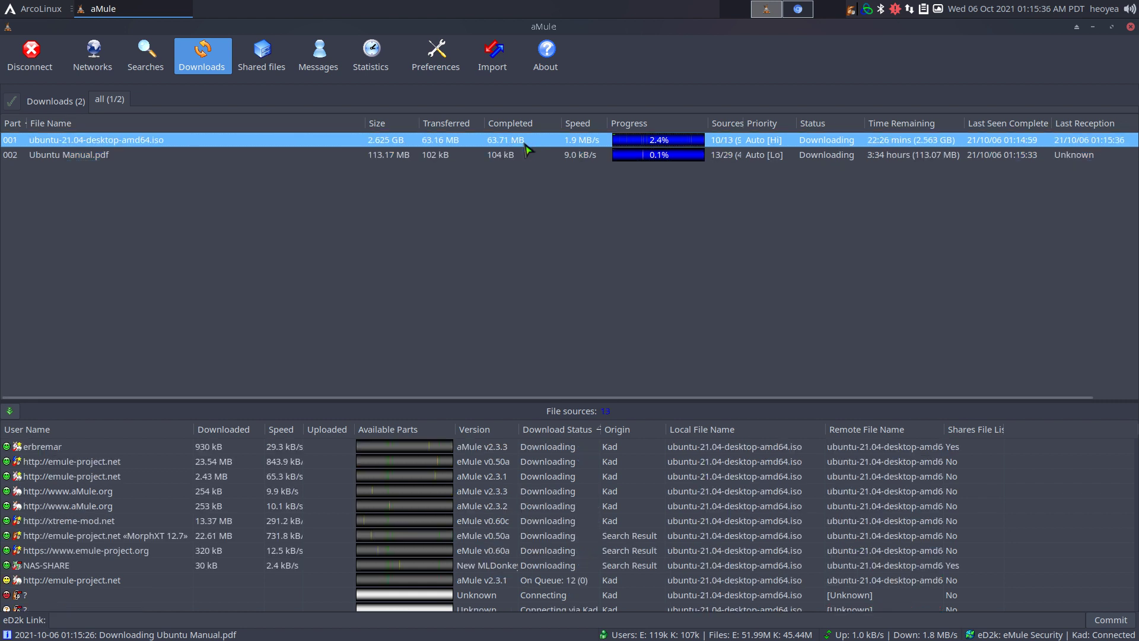
{"action": "right_click", "coordinate": [525, 146]}
{"action": "left_click", "coordinate": [579, 214]}
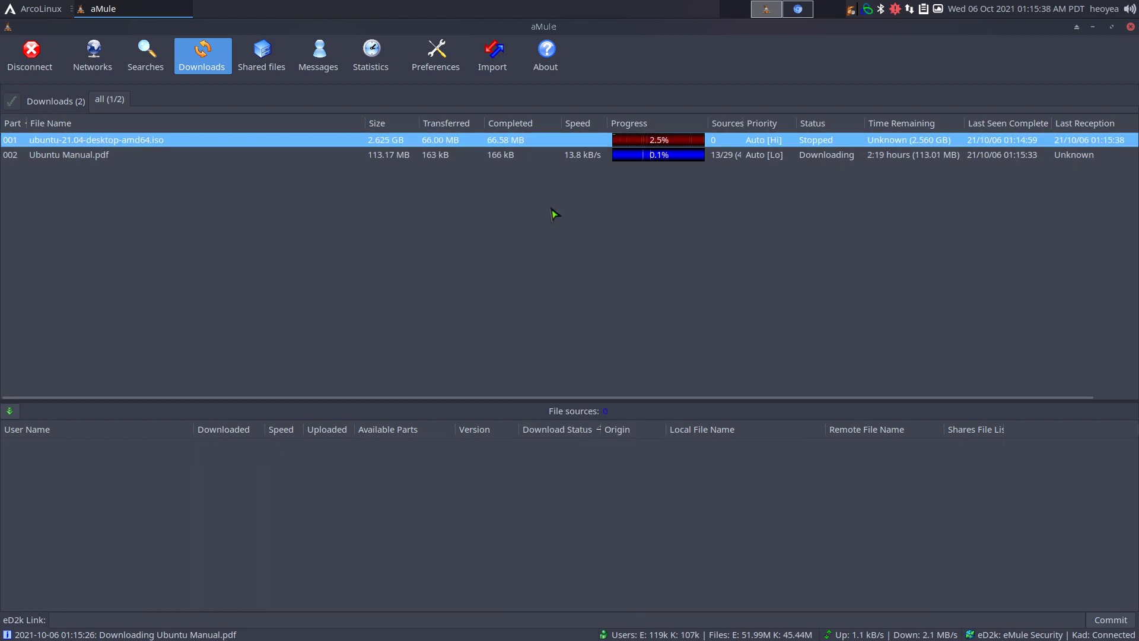
{"action": "left_click", "coordinate": [386, 237]}
Return to the file search and enable the Filtering and Extended Parameters options.
{"action": "left_click", "coordinate": [147, 59]}
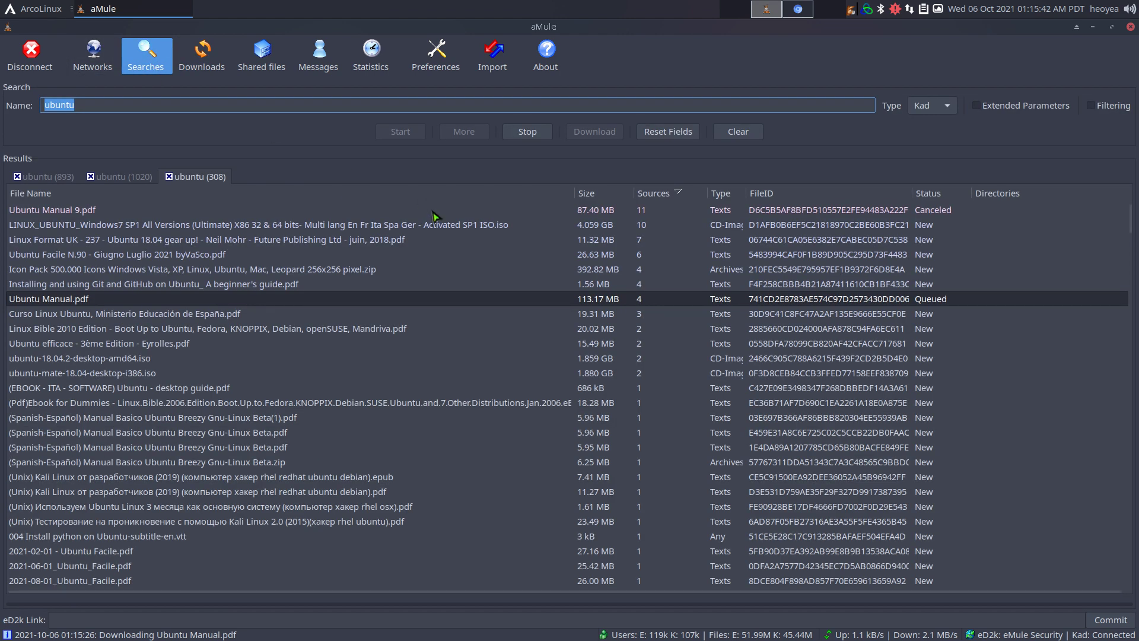
{"action": "left_click", "coordinate": [1090, 106]}
{"action": "left_click", "coordinate": [989, 107]}
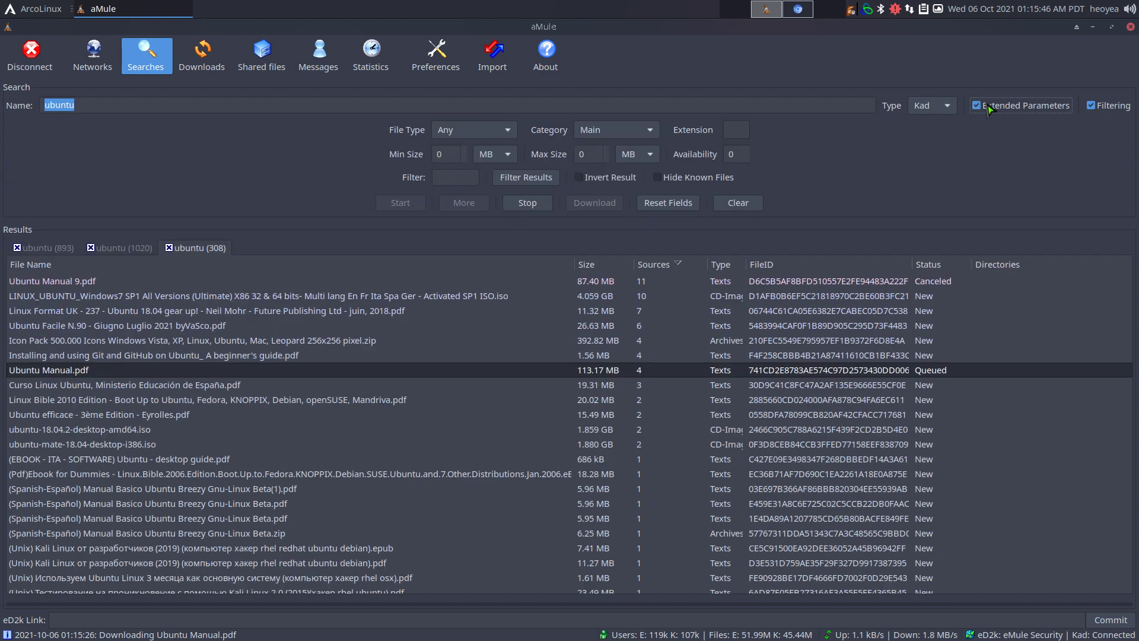
Look through the File Type choices and the Extension field of the extended search parameters without changing them.
{"action": "left_click", "coordinate": [512, 135]}
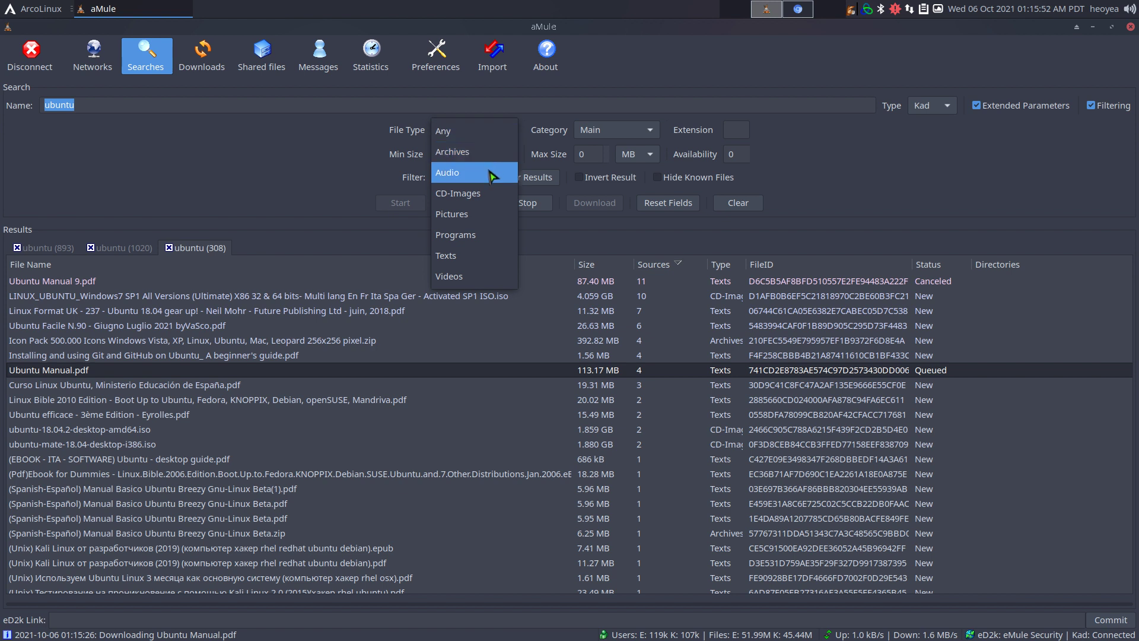
{"action": "left_click", "coordinate": [683, 106]}
{"action": "left_click", "coordinate": [735, 130]}
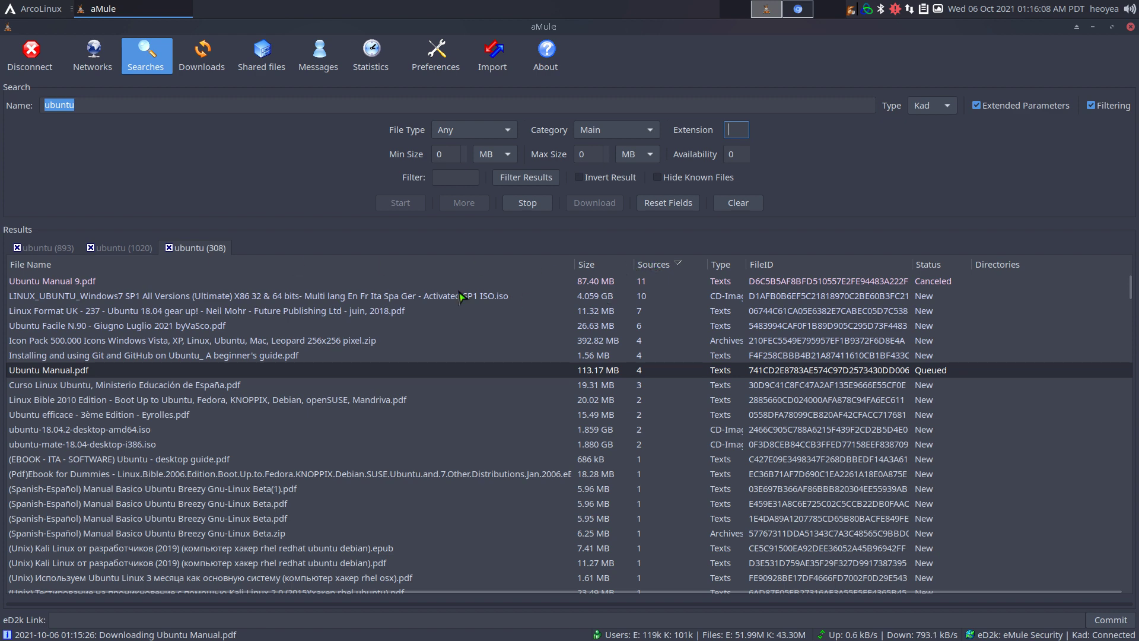
Show the Global ubuntu search results, sort them by sources with the highest first, and look through the list.
{"action": "left_click", "coordinate": [138, 250]}
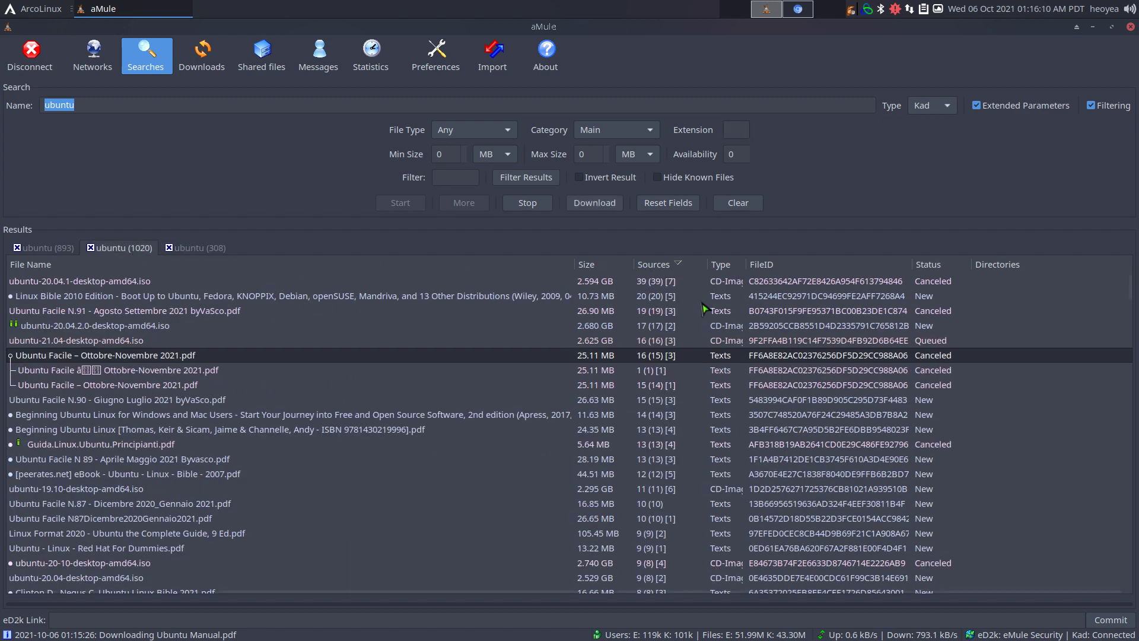
{"action": "left_click", "coordinate": [679, 265]}
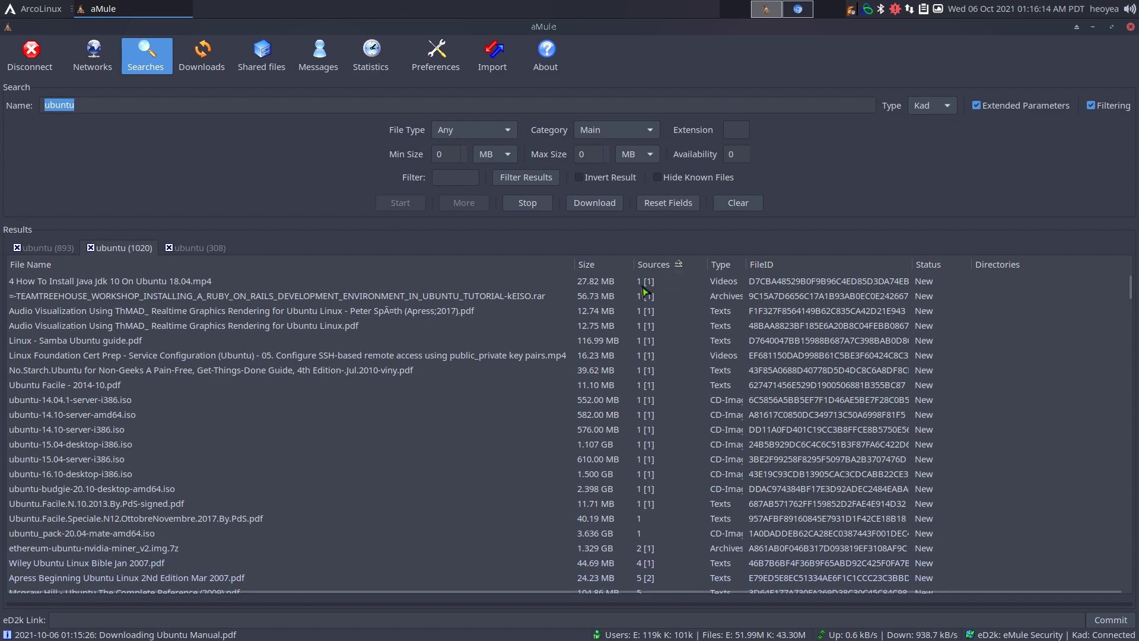
{"action": "left_click", "coordinate": [648, 324]}
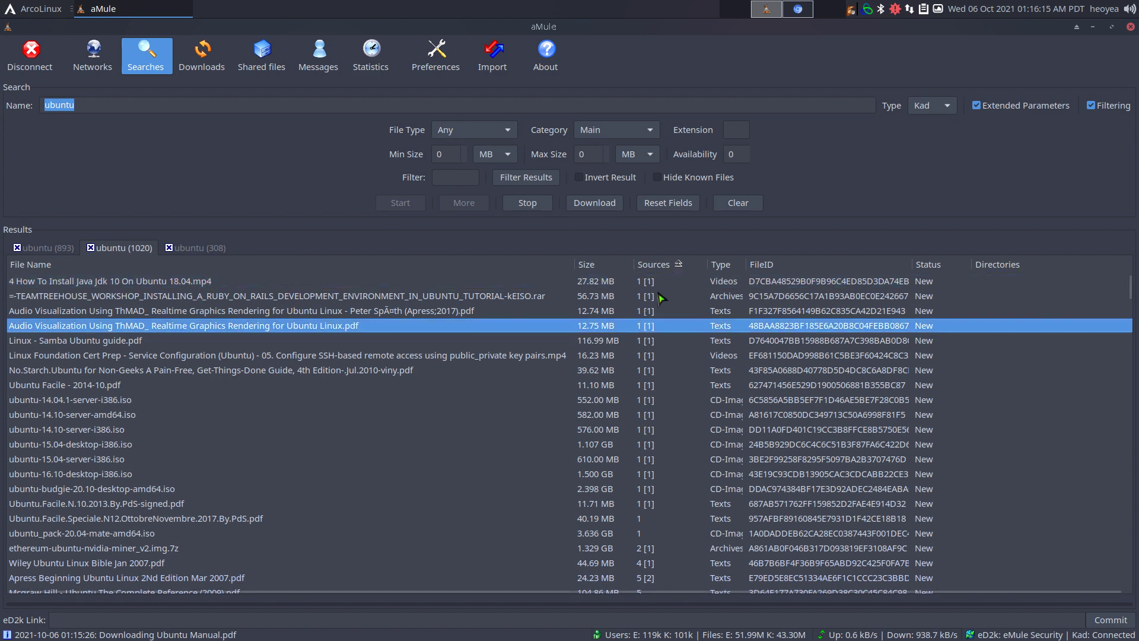
{"action": "left_click", "coordinate": [676, 266]}
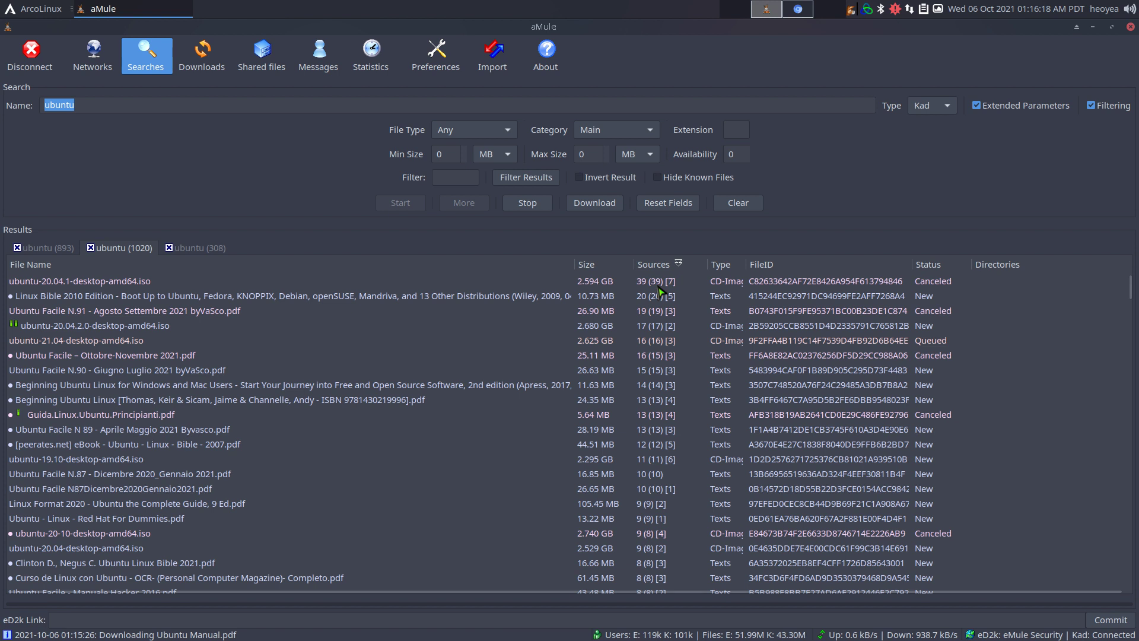
{"action": "left_click", "coordinate": [660, 282]}
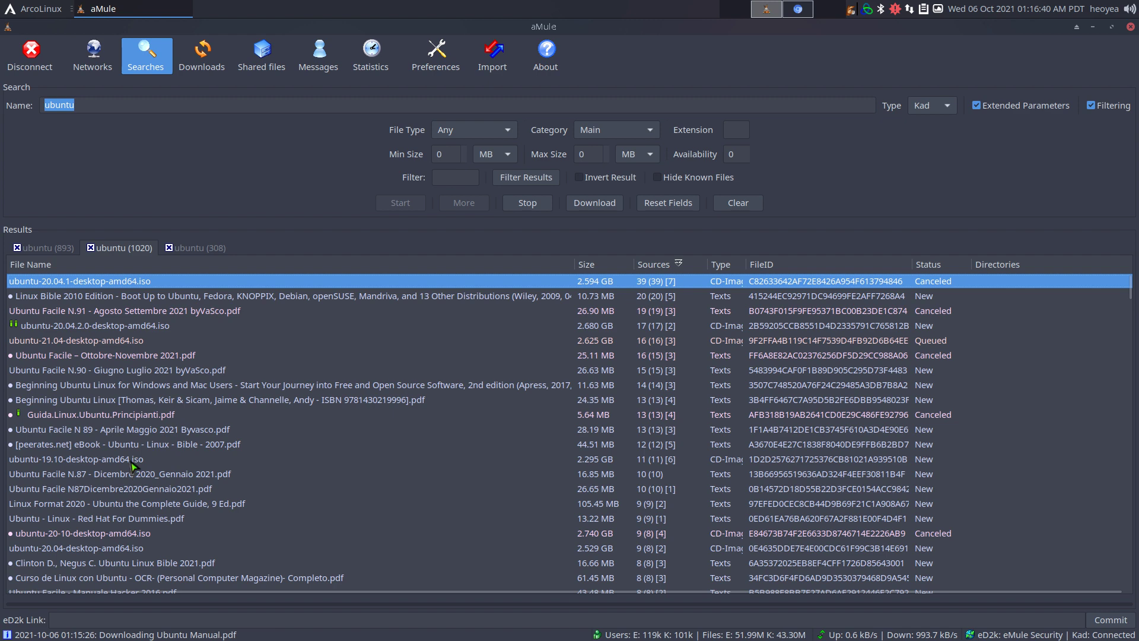
{"action": "scroll", "coordinate": [204, 487], "scroll_direction": "down", "scroll_amount": 2}
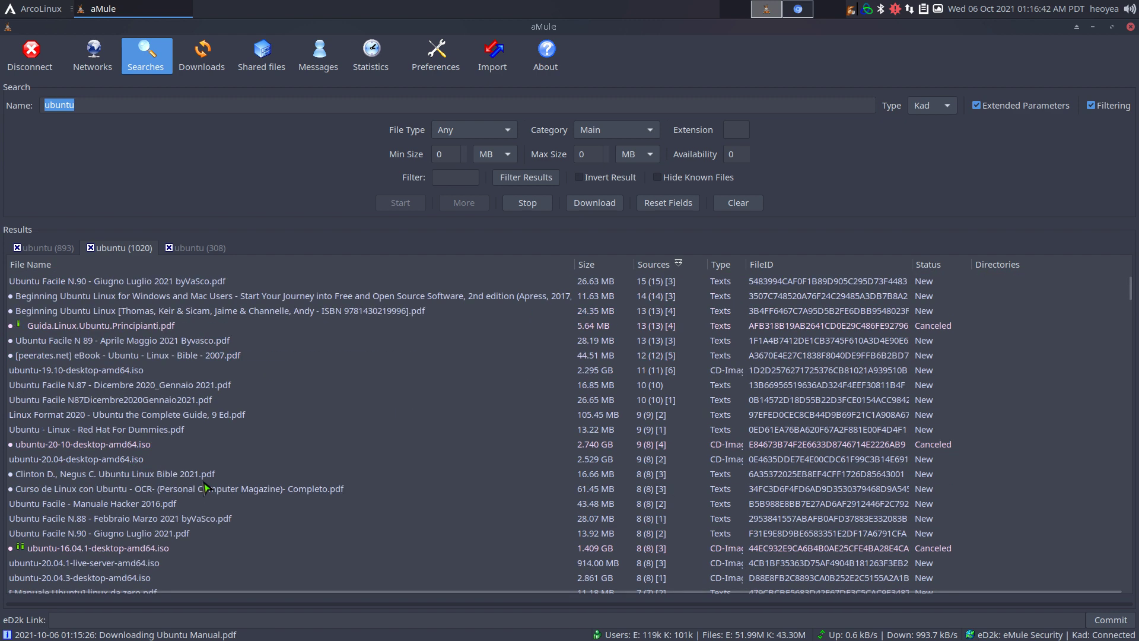
{"action": "scroll", "coordinate": [205, 488], "scroll_direction": "up", "scroll_amount": 2}
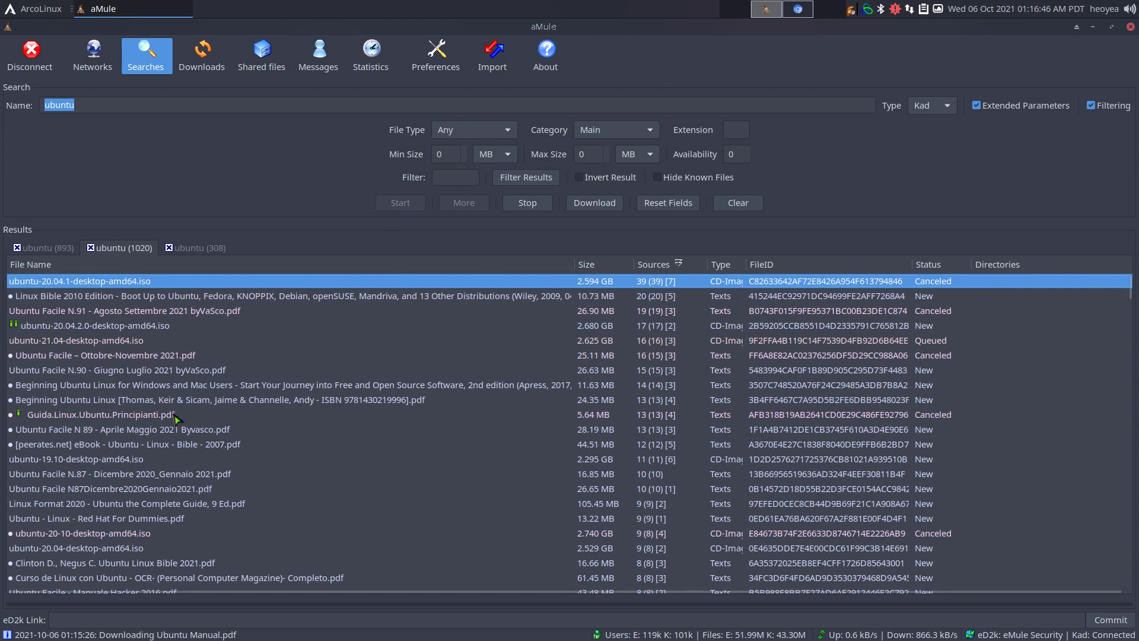
Download Ubuntu Facile N.90 - Giugno Luglio 2021 byVaSco.pdf by committing its copied eD2k link, and show its sources in the downloads list.
{"action": "left_click", "coordinate": [132, 372]}
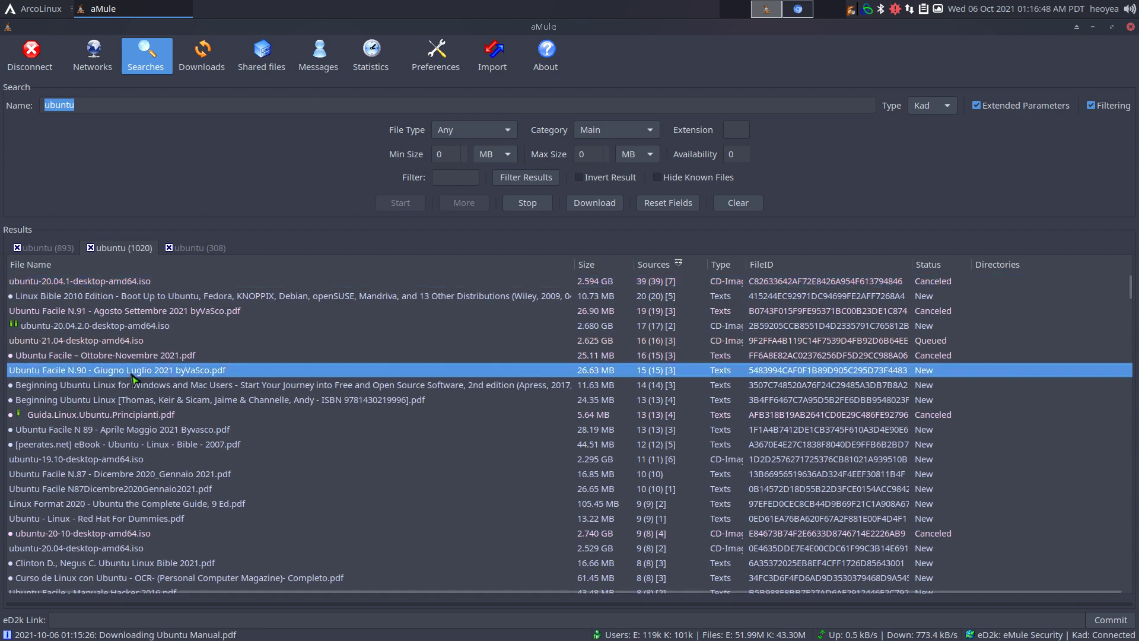
{"action": "right_click", "coordinate": [202, 375]}
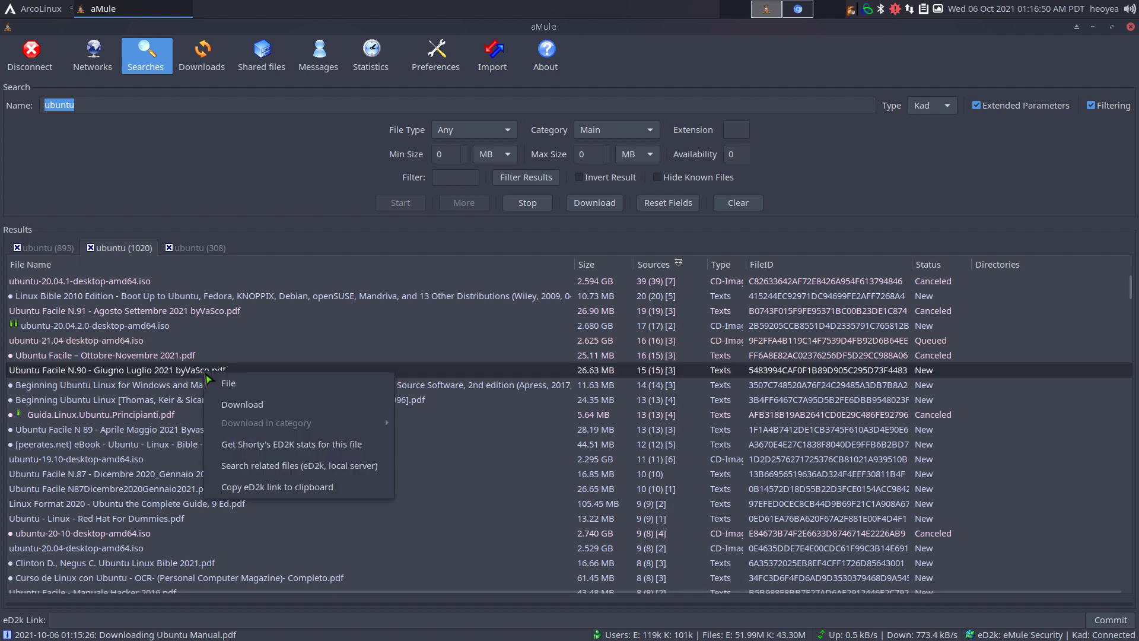
{"action": "left_click", "coordinate": [299, 488]}
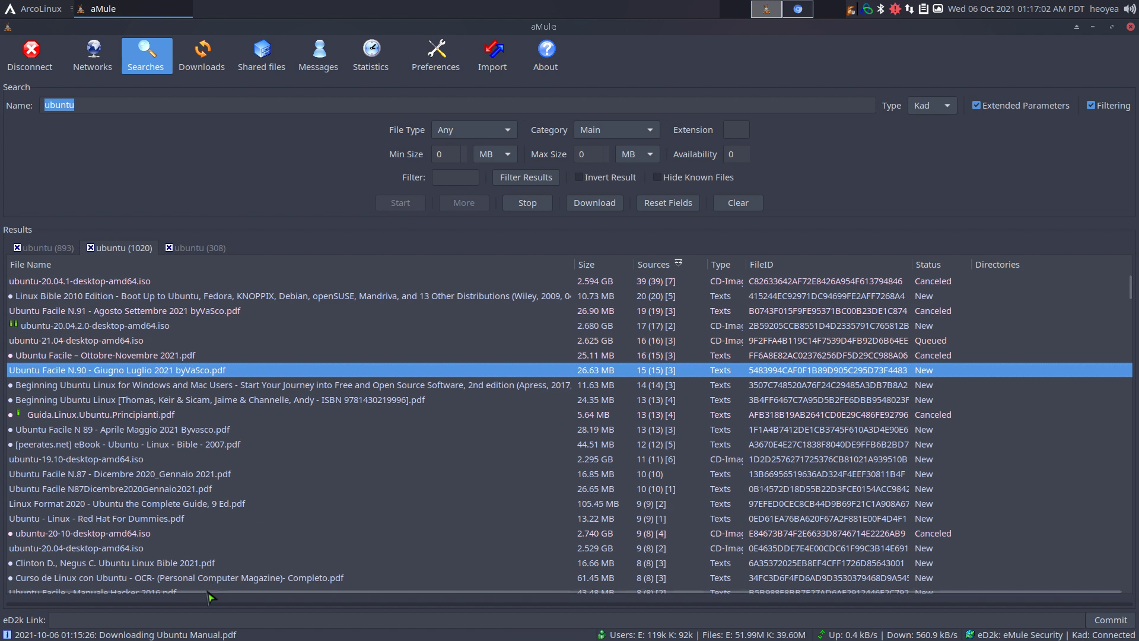
{"action": "left_click", "coordinate": [186, 621]}
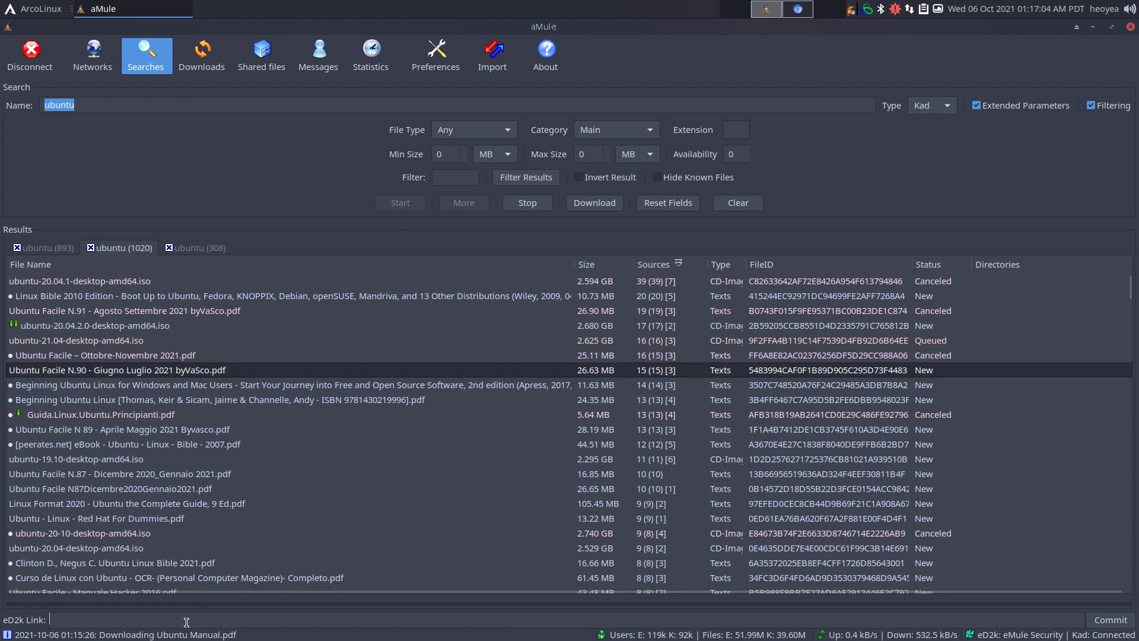
{"action": "key", "text": "ctrl+v"}
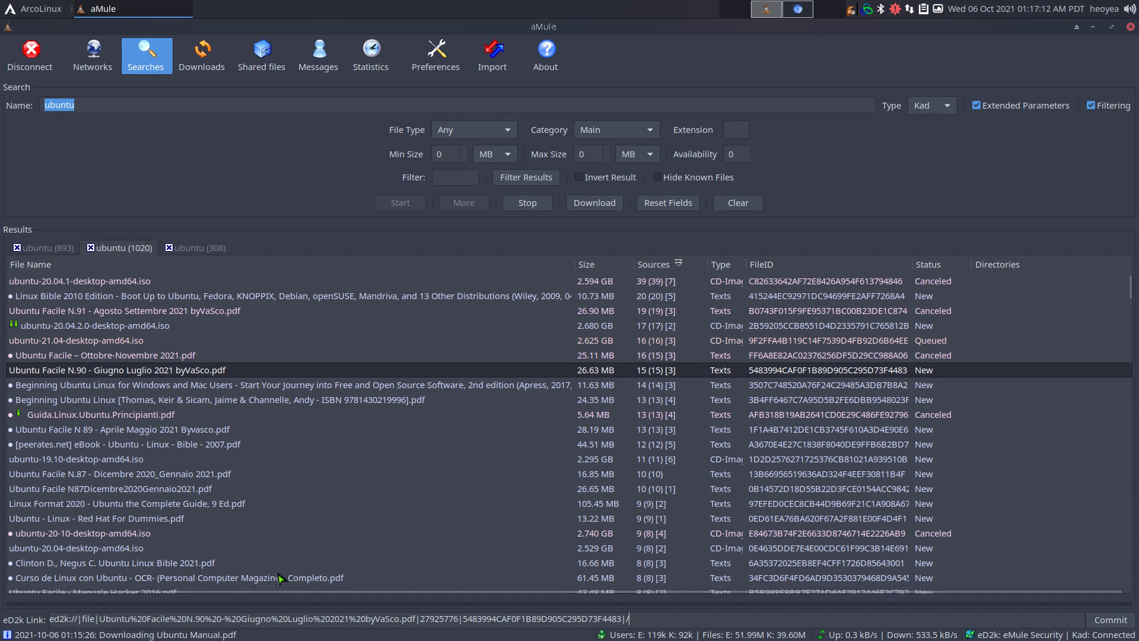
{"action": "left_click", "coordinate": [1118, 624]}
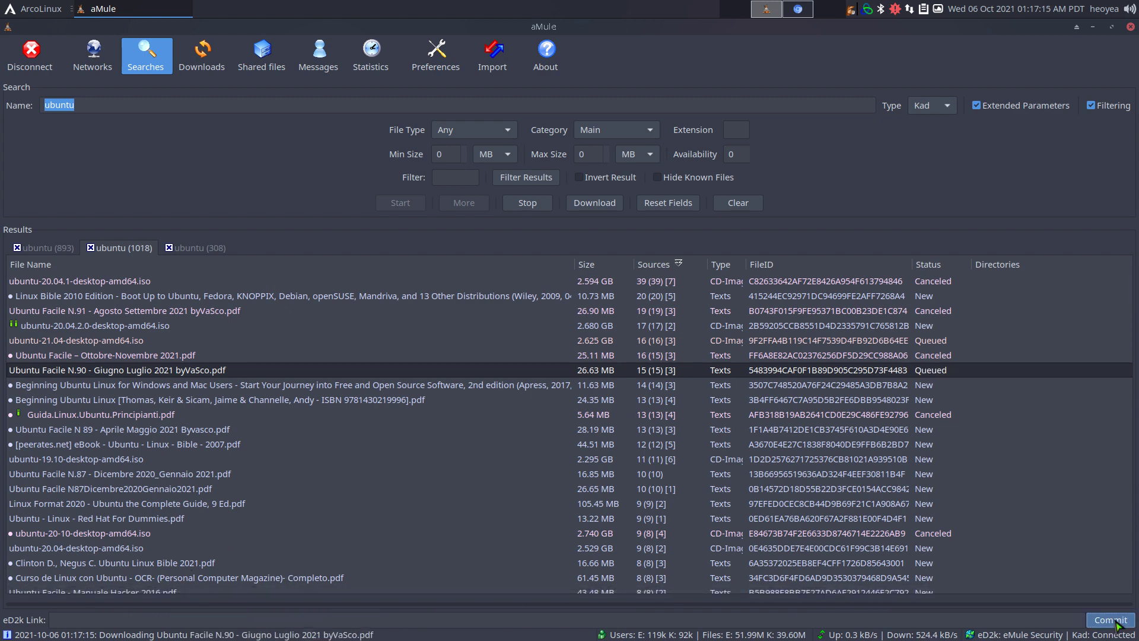
{"action": "left_click", "coordinate": [214, 67]}
{"action": "left_click", "coordinate": [159, 172]}
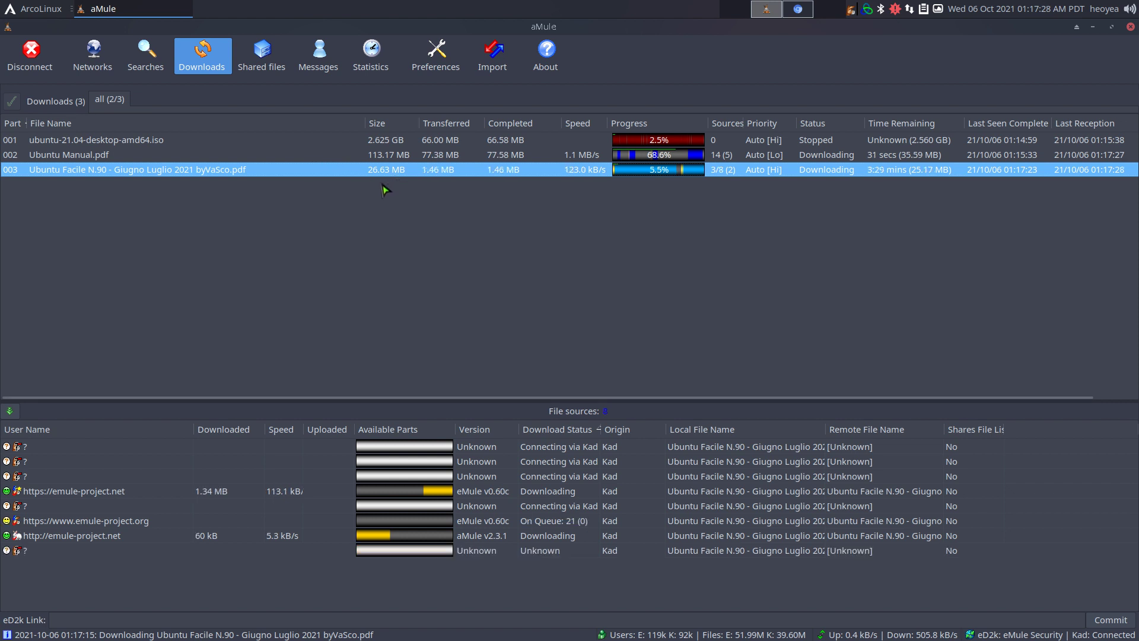
View the shared files and inspect the Add a Friend form in Messages, closing it without adding anyone.
{"action": "left_click", "coordinate": [261, 70]}
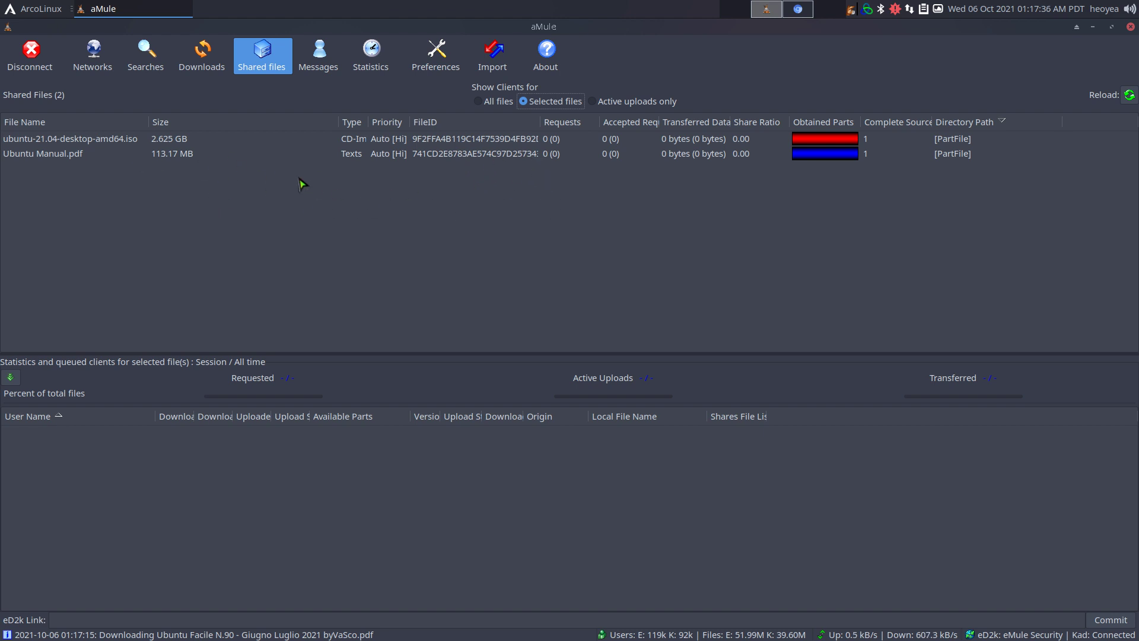
{"action": "left_click", "coordinate": [323, 62]}
{"action": "right_click", "coordinate": [96, 209]}
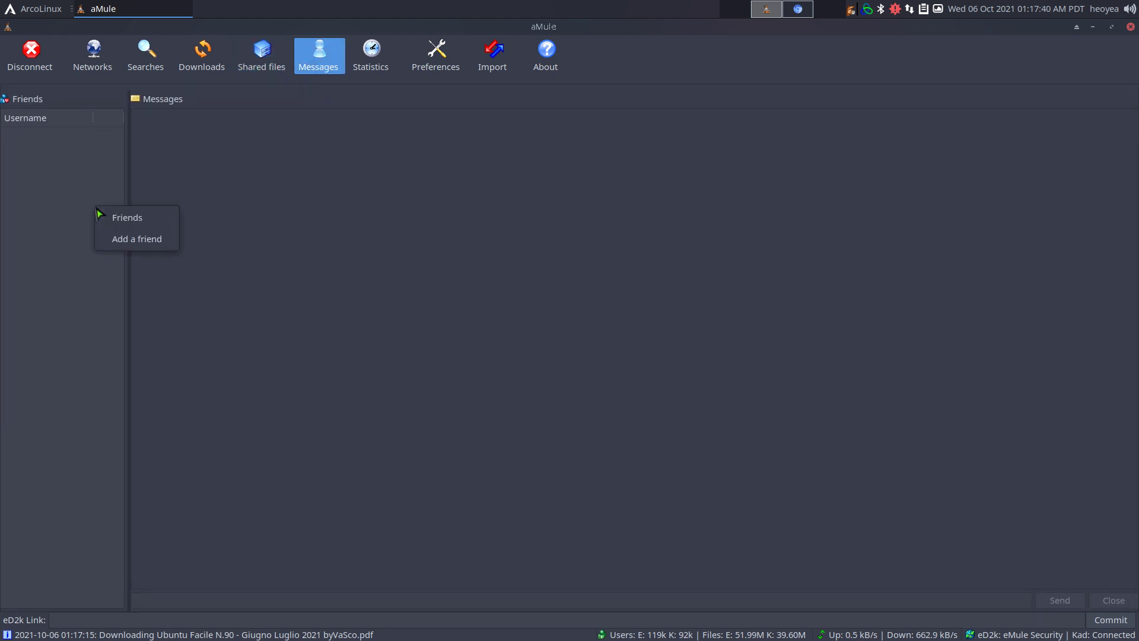
{"action": "left_click", "coordinate": [121, 239]}
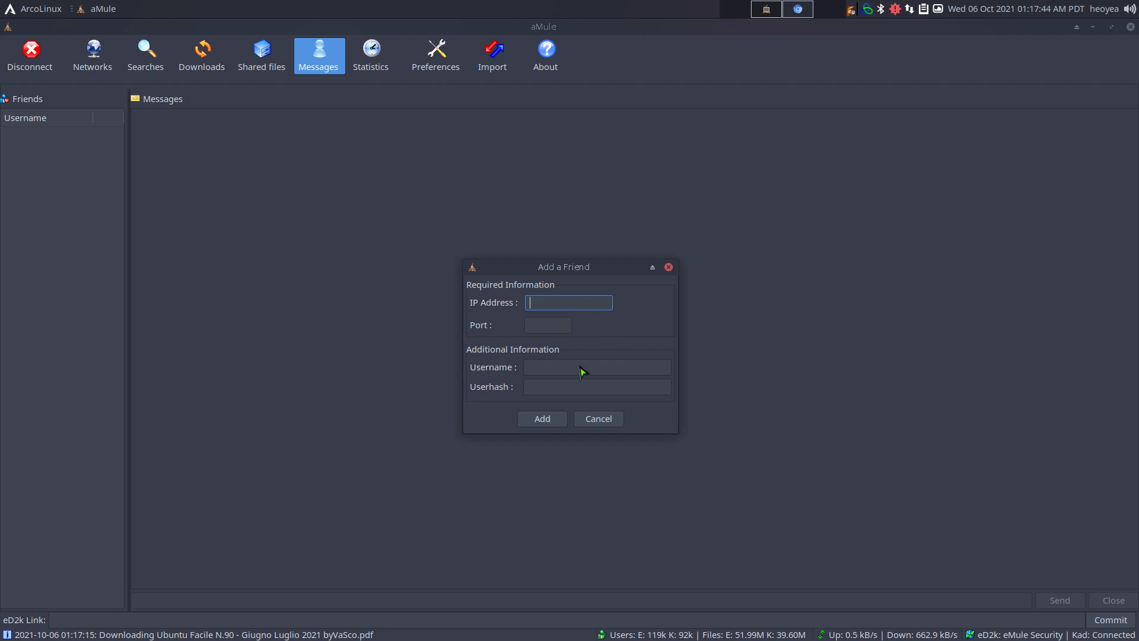
{"action": "left_click", "coordinate": [598, 421]}
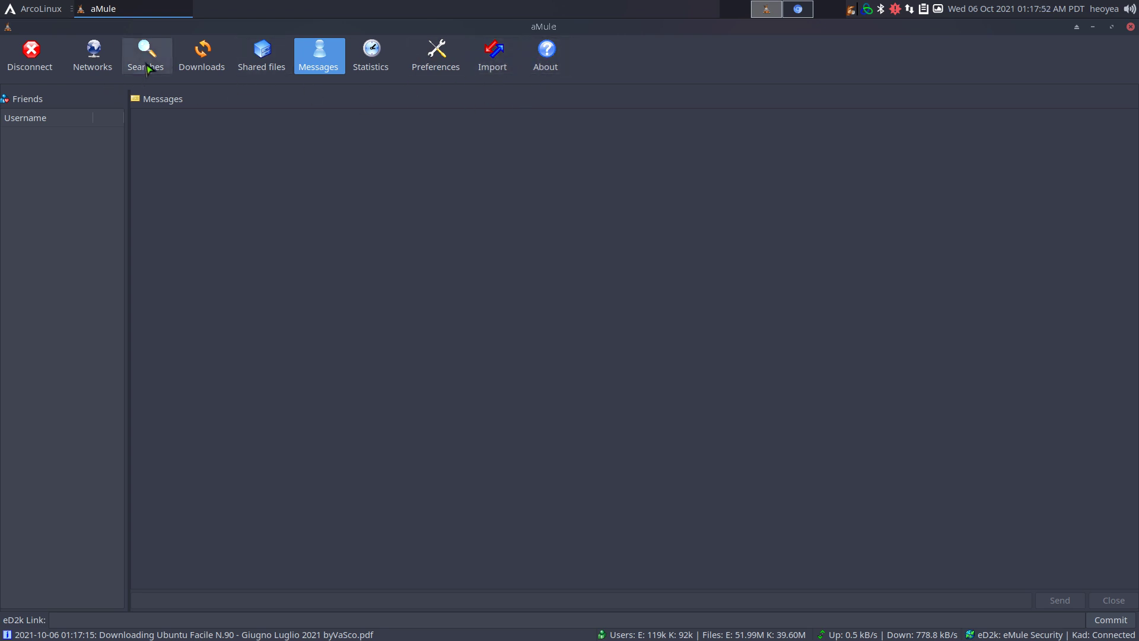
Compare the search results with the downloads list, re-sorting the results by sources and checking the download progress.
{"action": "left_click", "coordinate": [150, 64]}
{"action": "left_click", "coordinate": [202, 68]}
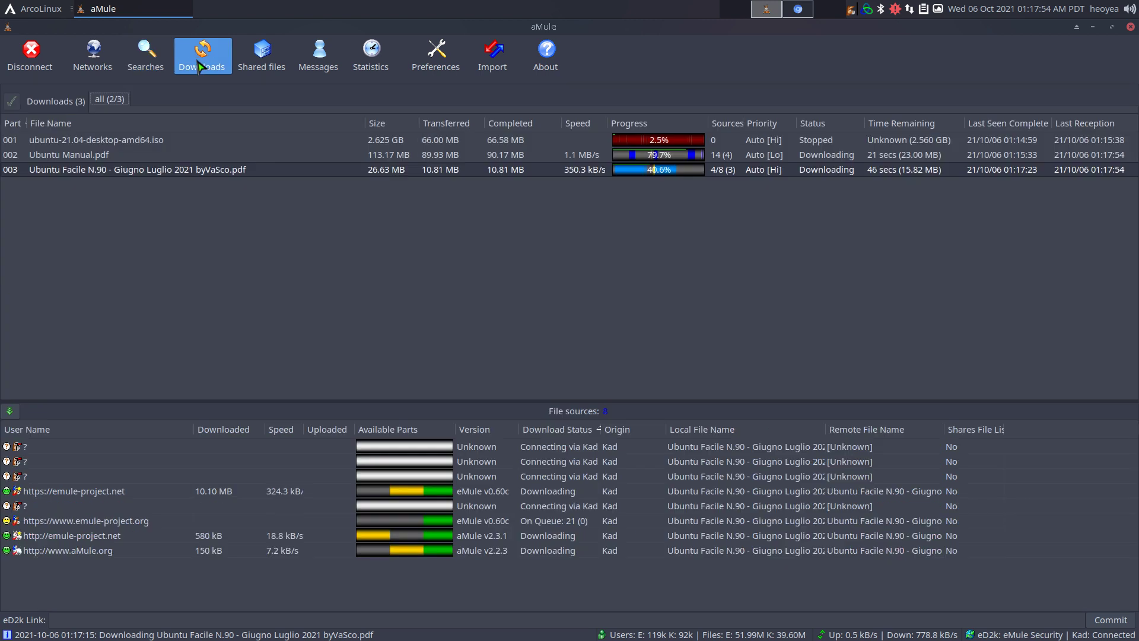
{"action": "left_click", "coordinate": [151, 62]}
{"action": "left_click", "coordinate": [196, 66]}
{"action": "left_click", "coordinate": [150, 62]}
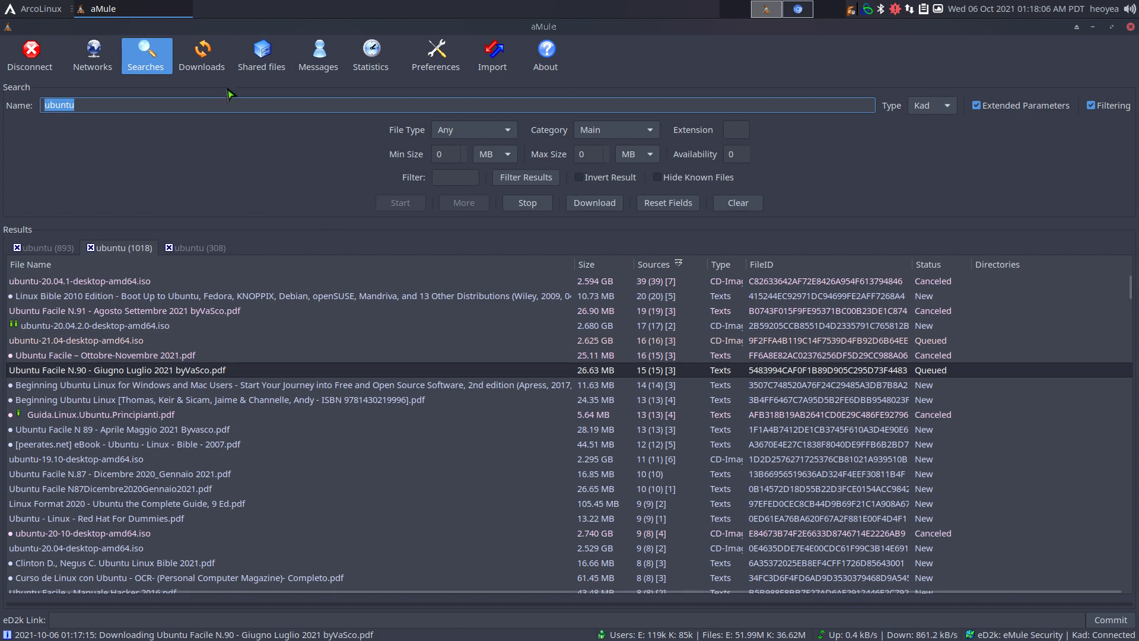
{"action": "left_click", "coordinate": [667, 267]}
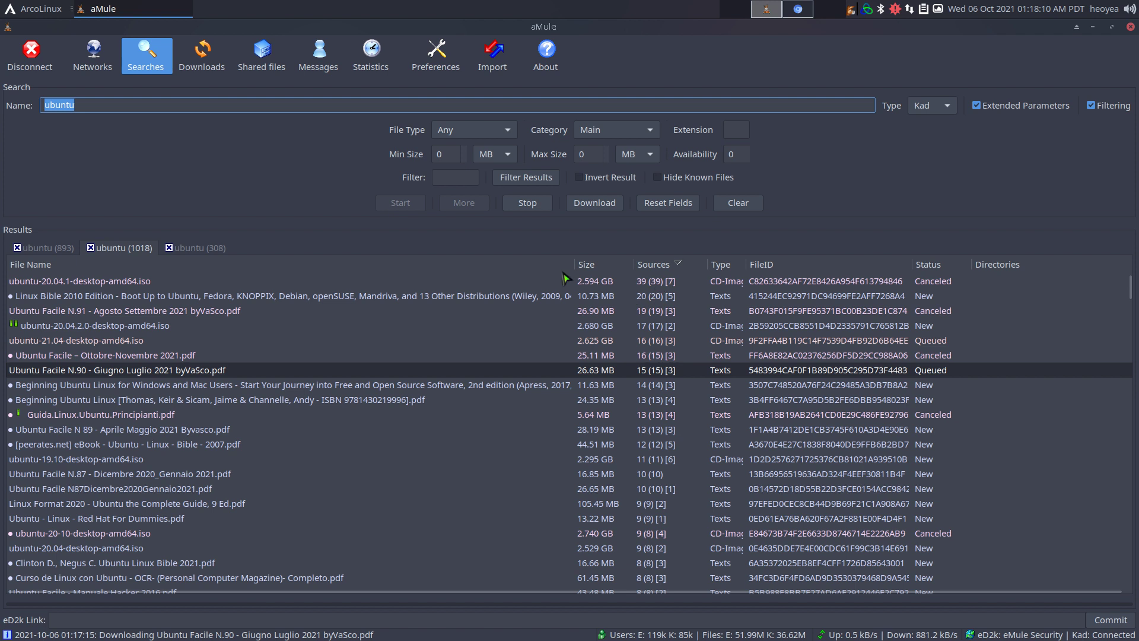
{"action": "left_click", "coordinate": [210, 70]}
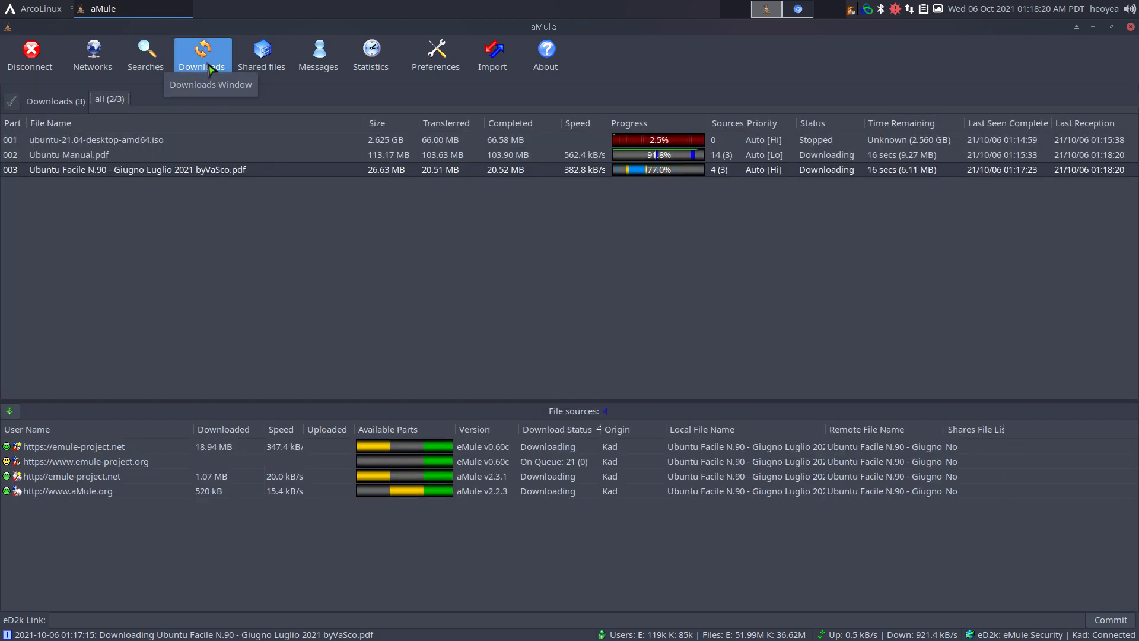